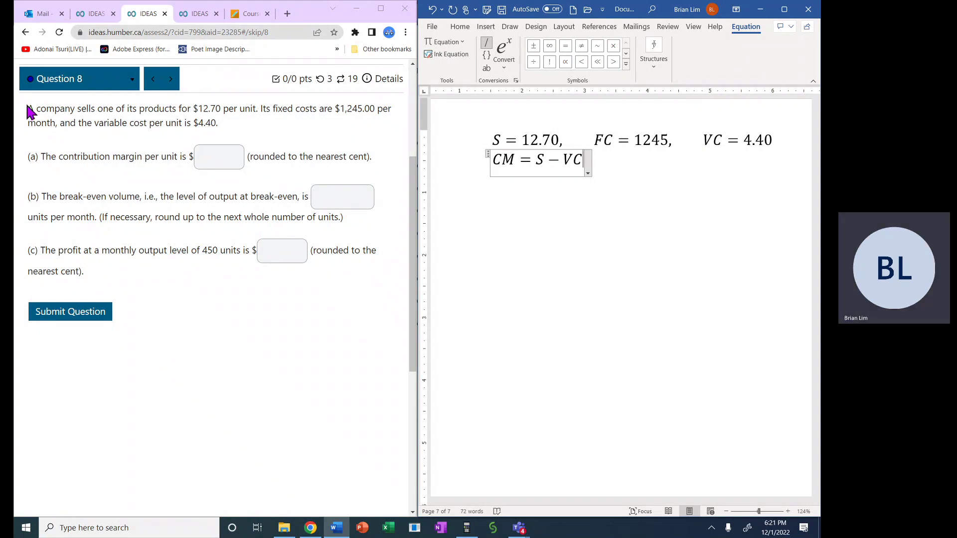
- Highlight the problem statement, its variable cost details and the part (a) contribution margin question
{"action": "left_click_drag", "start_coordinate": [27, 108], "coordinate": [391, 128]}
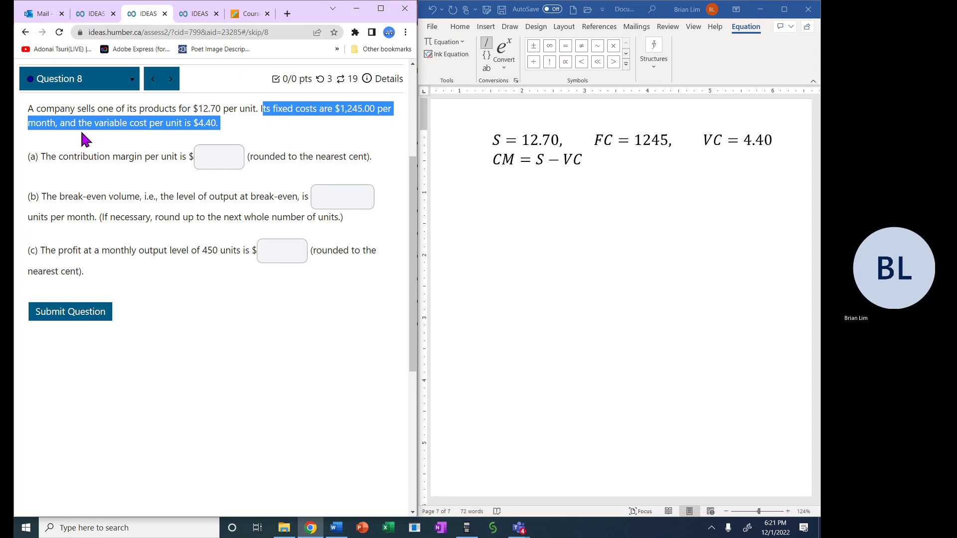
{"action": "left_click_drag", "start_coordinate": [88, 124], "coordinate": [217, 122]}
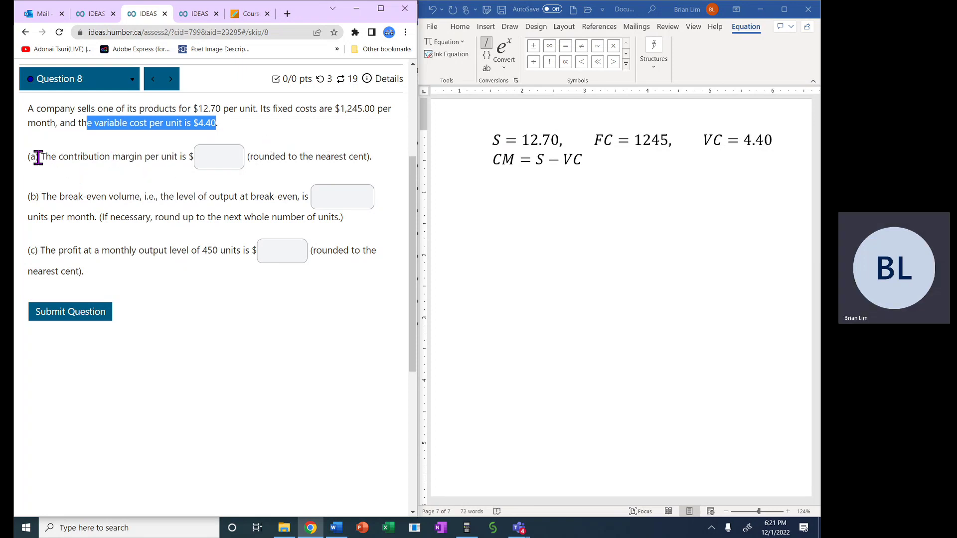
{"action": "left_click_drag", "start_coordinate": [38, 158], "coordinate": [175, 156]}
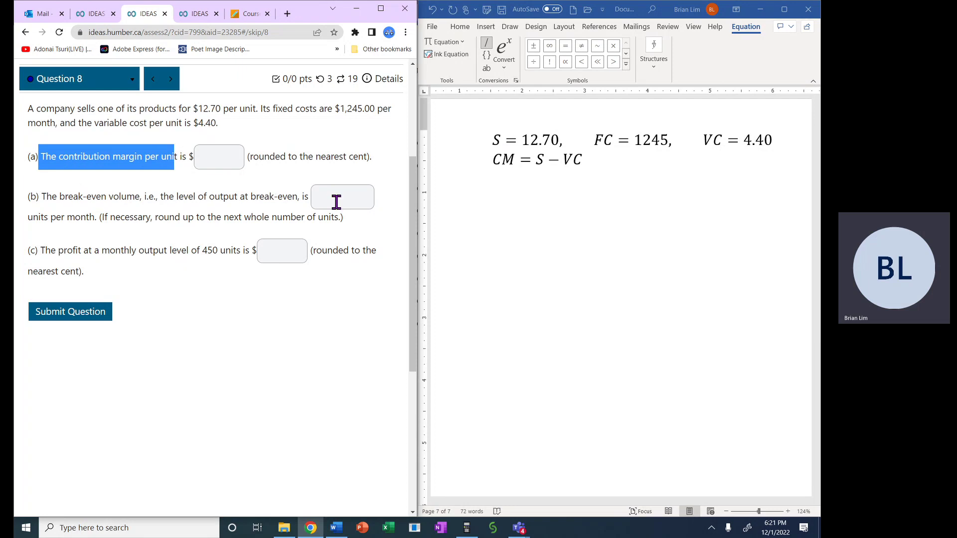
- Check S = 12.70, FC = 1245 and VC = 4.40, adding a comma after 1245
{"action": "left_click", "coordinate": [540, 139]}
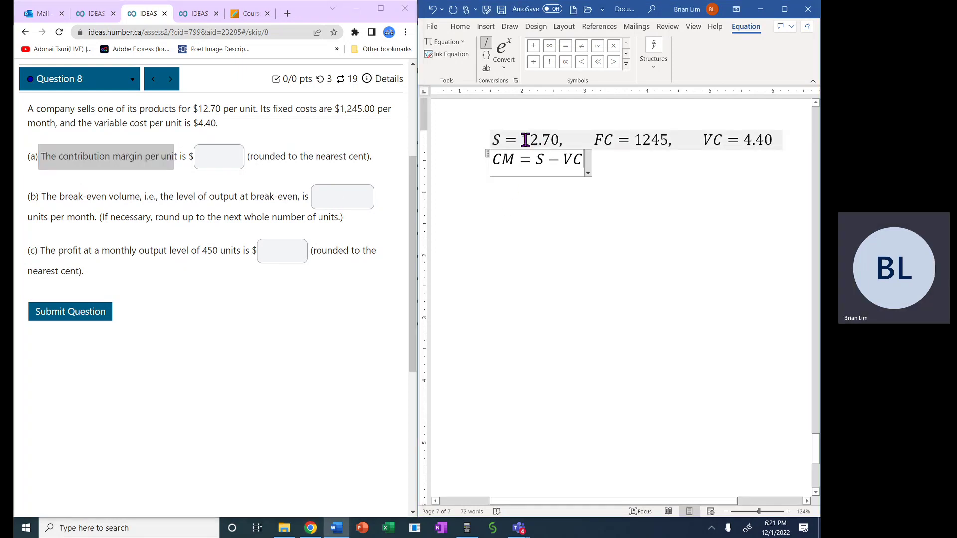
{"action": "left_click_drag", "start_coordinate": [526, 139], "coordinate": [559, 149]}
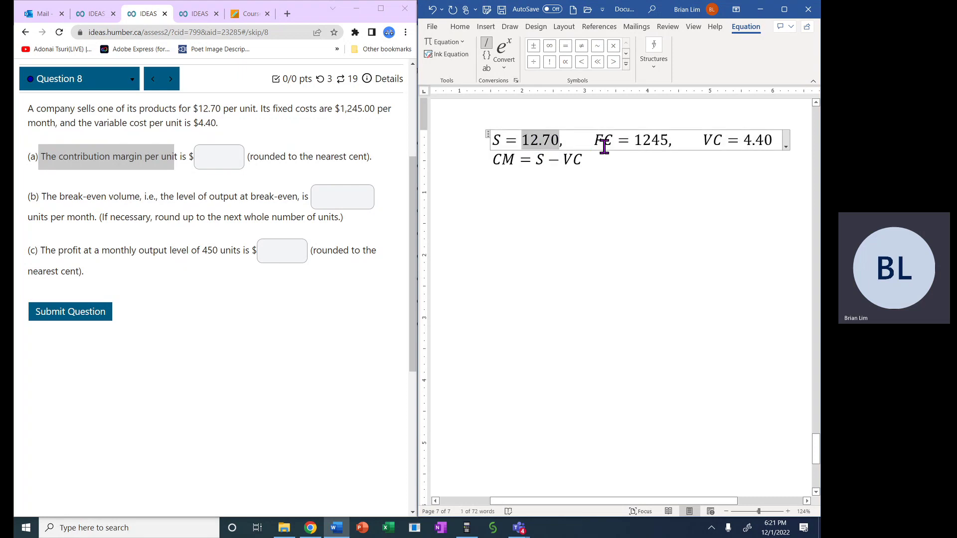
{"action": "left_click_drag", "start_coordinate": [595, 141], "coordinate": [669, 142]}
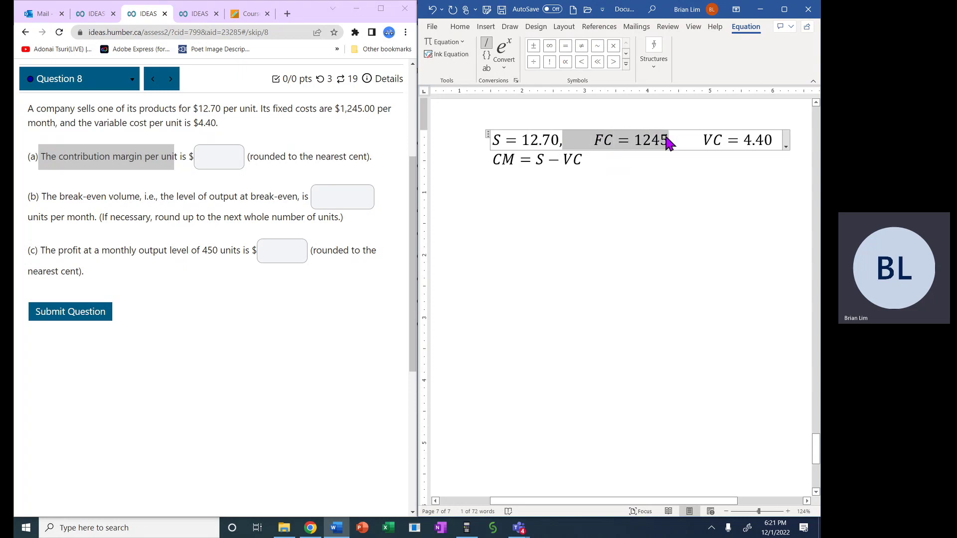
{"action": "left_click", "coordinate": [669, 142]}
{"action": "type", "text": ","}
{"action": "left_click_drag", "start_coordinate": [707, 140], "coordinate": [770, 139]}
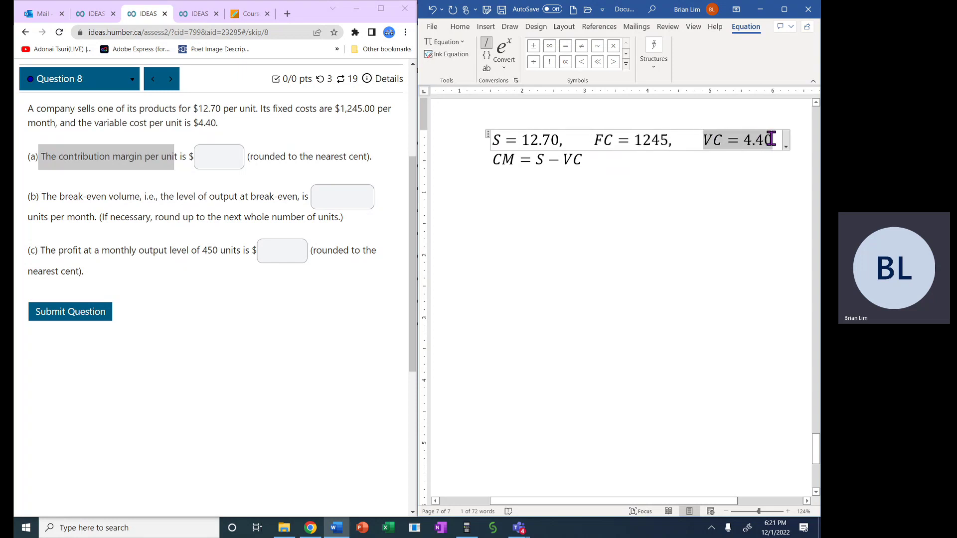
{"action": "left_click", "coordinate": [581, 165]}
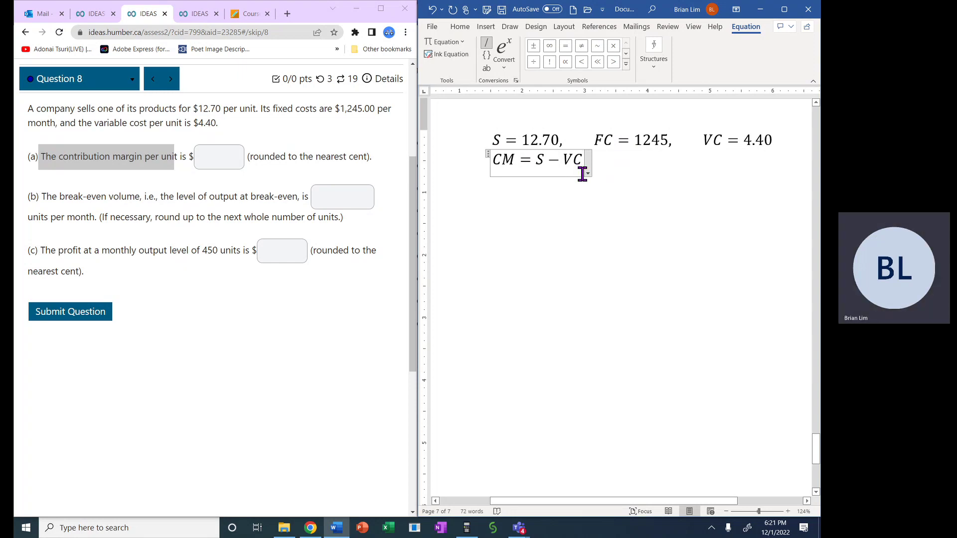
- Extend the CM equation with = 12.70 − 4.40 = and bring up the BA II Plus calculator
{"action": "type", "text": "="}
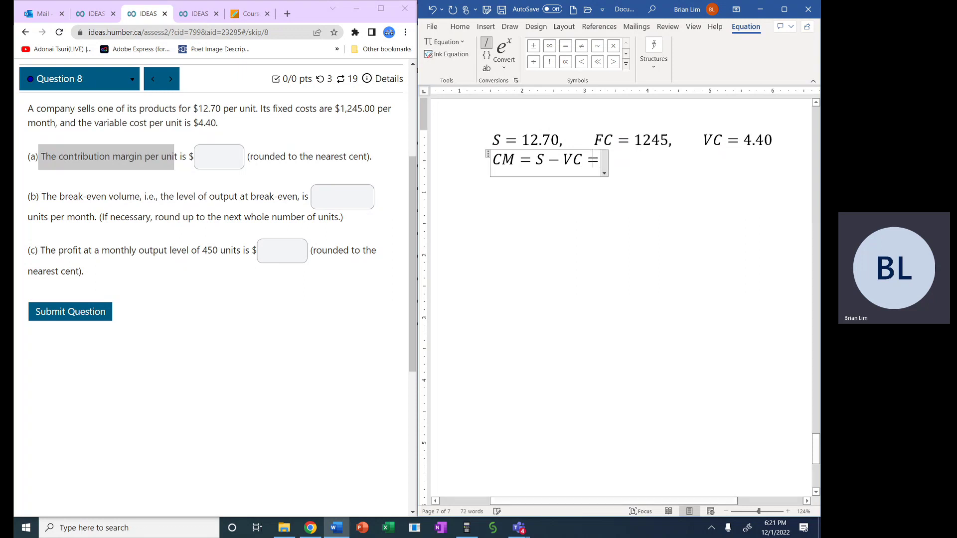
{"action": "type", "text": "12"}
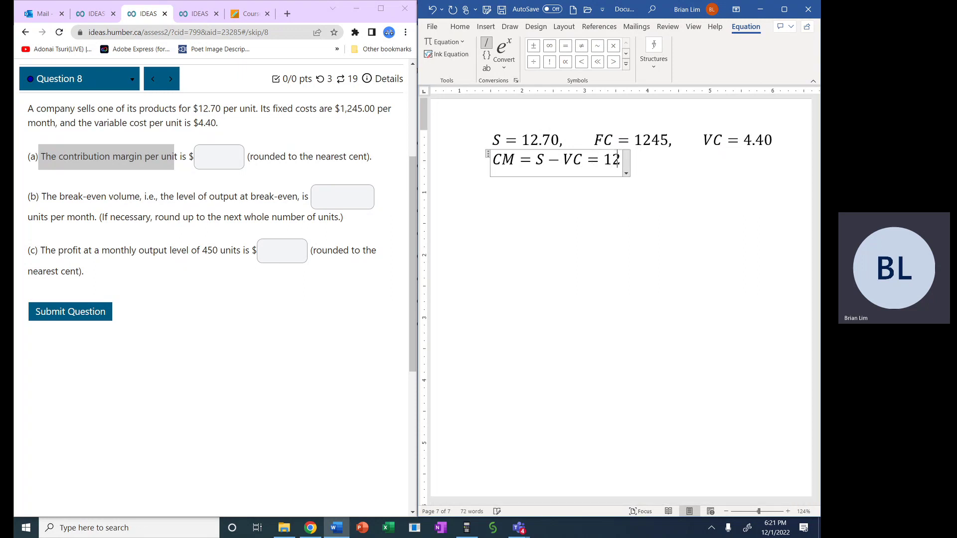
{"action": "type", "text": ".70"}
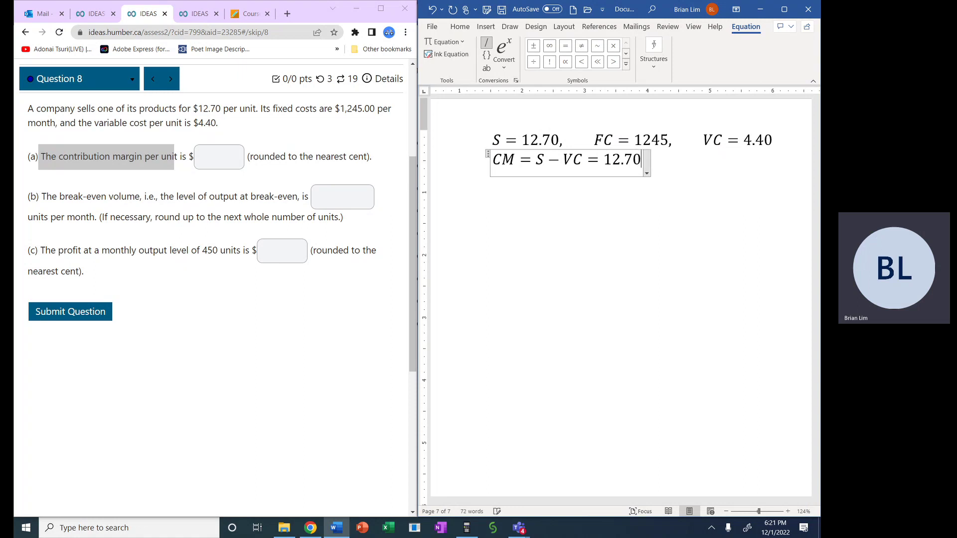
{"action": "type", "text": "-"}
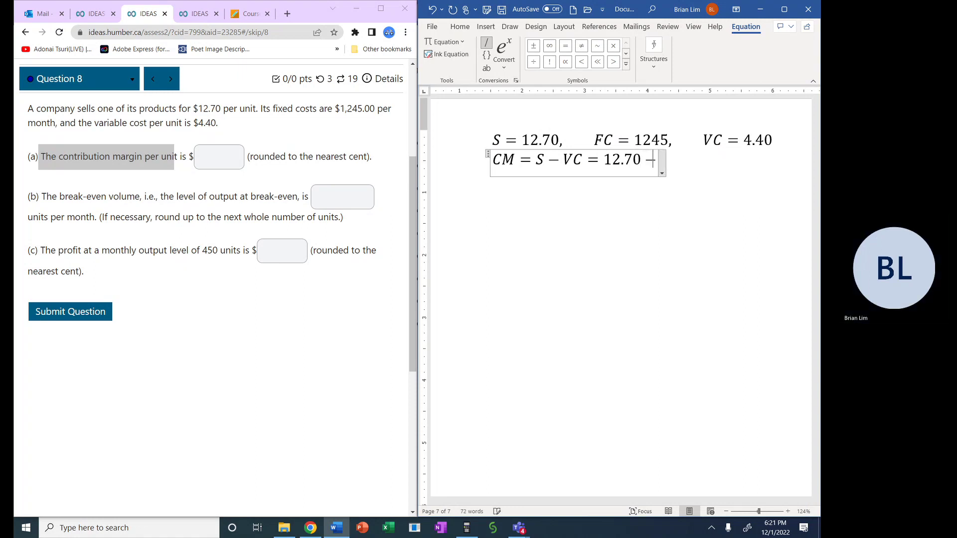
{"action": "type", "text": "4."}
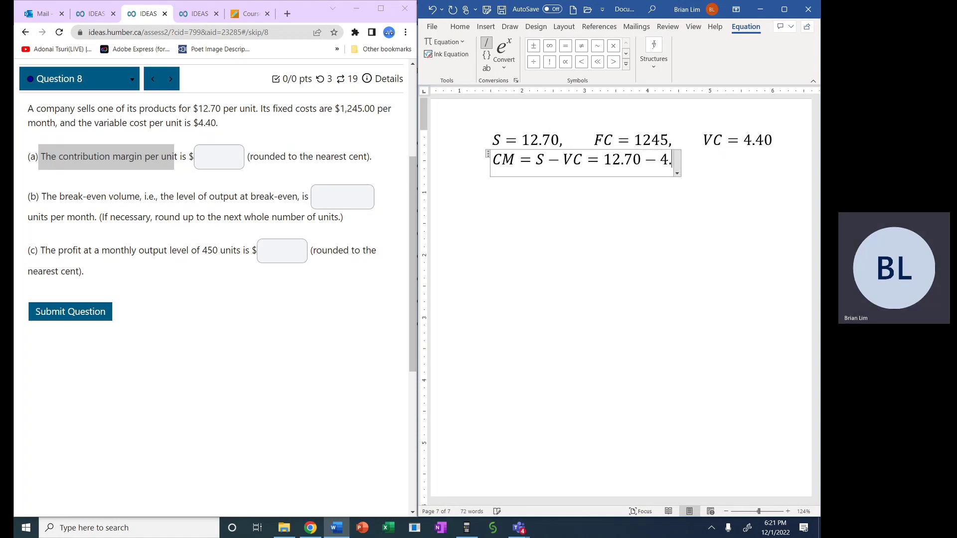
{"action": "type", "text": "40 ="}
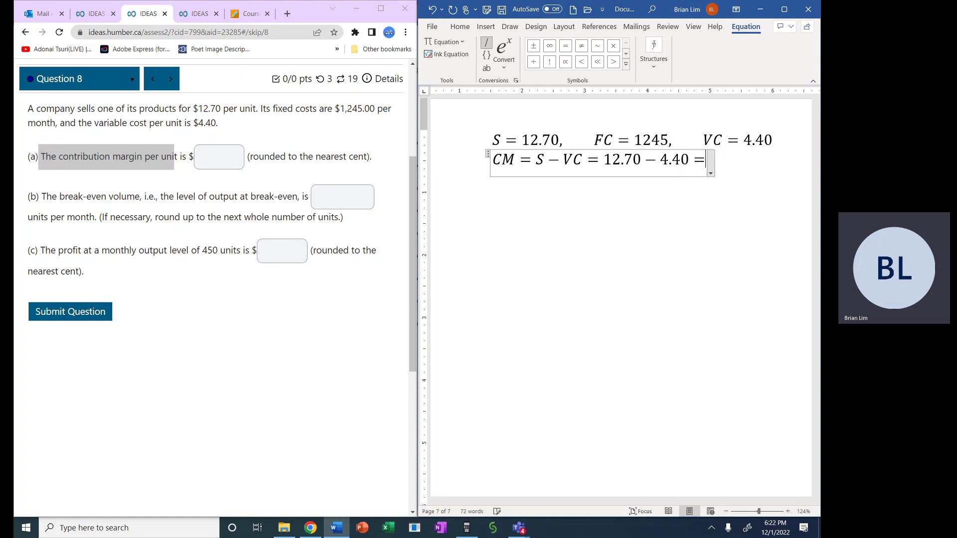
{"action": "left_click", "coordinate": [466, 529]}
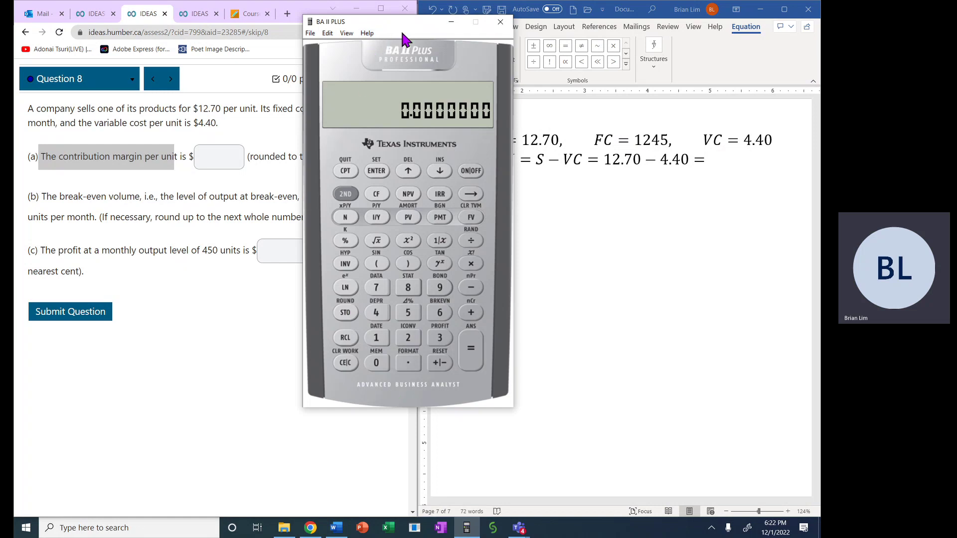
- Compute 12.70 − 4.40 on the BA II Plus, getting 8.30
{"action": "left_click_drag", "start_coordinate": [432, 23], "coordinate": [377, 24]}
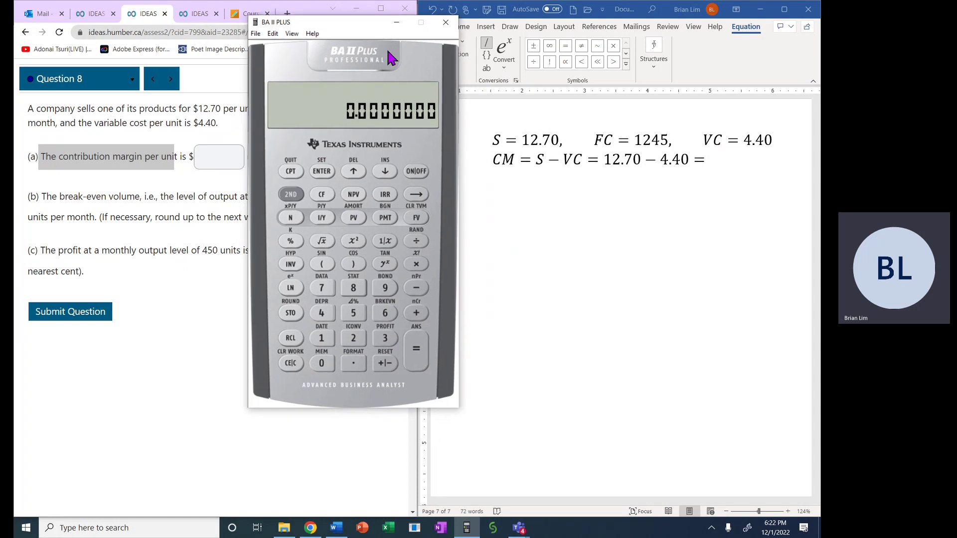
{"action": "left_click", "coordinate": [321, 337]}
{"action": "left_click", "coordinate": [353, 338]}
{"action": "left_click", "coordinate": [354, 363]}
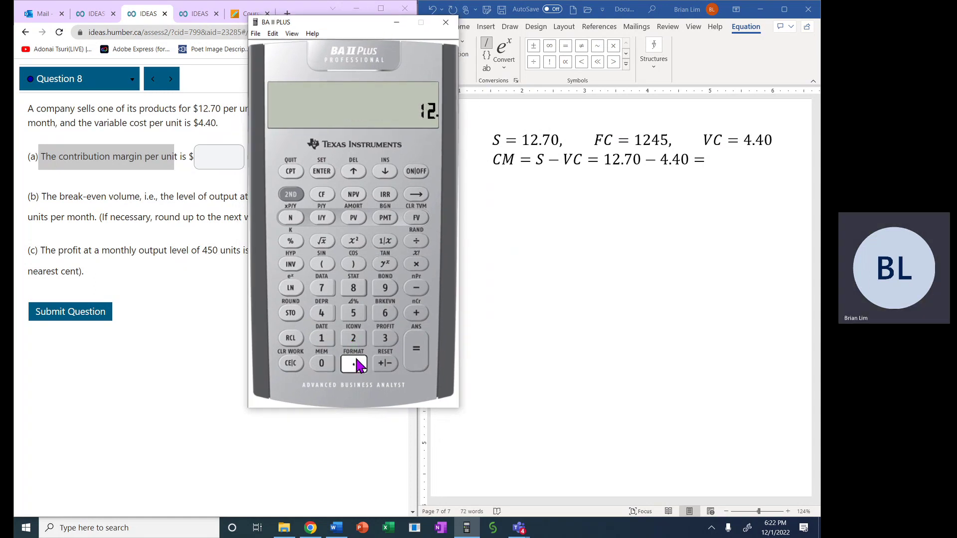
{"action": "left_click", "coordinate": [321, 287]}
{"action": "left_click", "coordinate": [321, 362]}
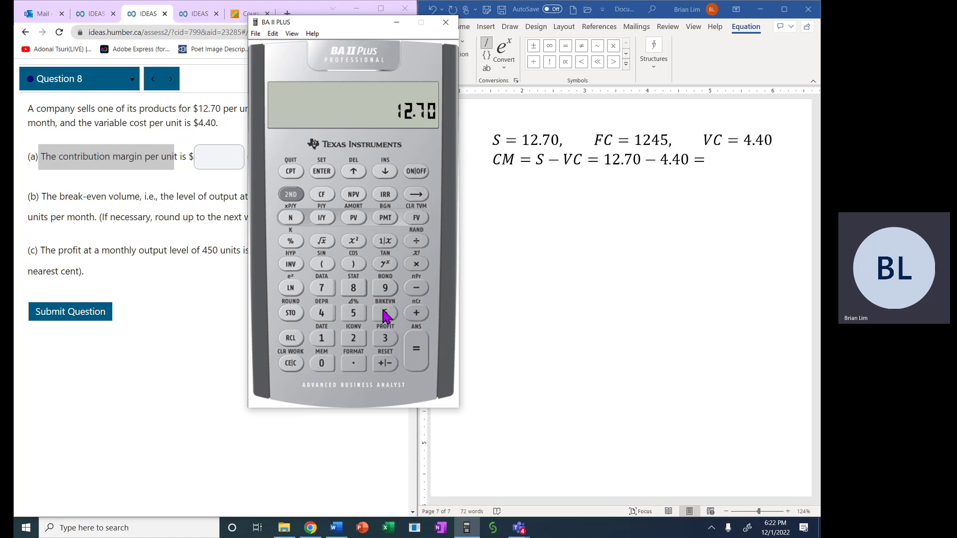
{"action": "left_click", "coordinate": [423, 290]}
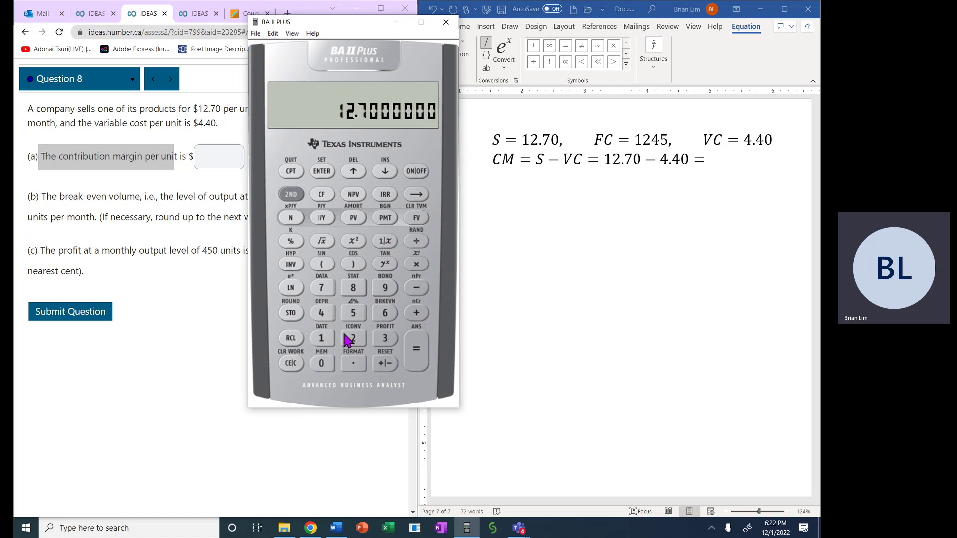
{"action": "left_click", "coordinate": [329, 314]}
{"action": "left_click", "coordinate": [353, 363]}
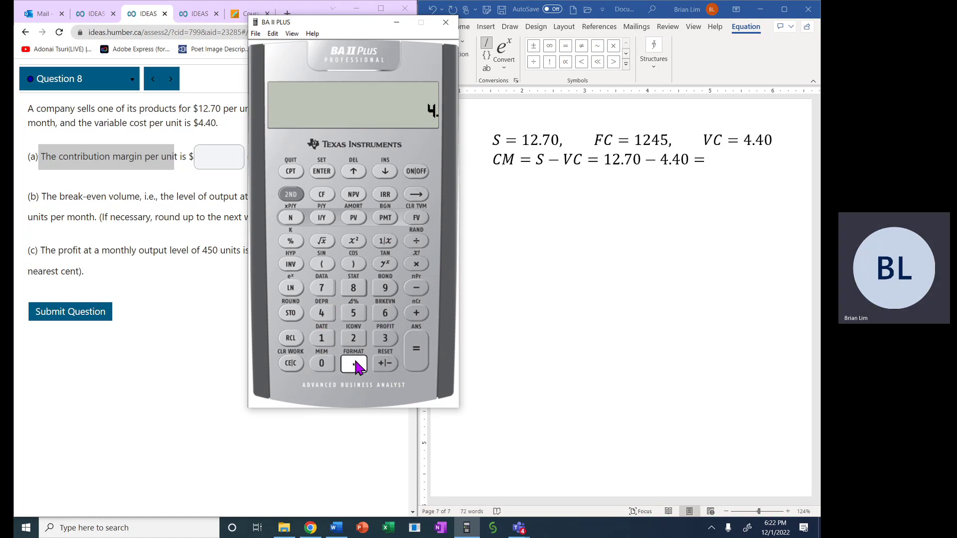
{"action": "left_click", "coordinate": [321, 313]}
{"action": "left_click", "coordinate": [323, 364]}
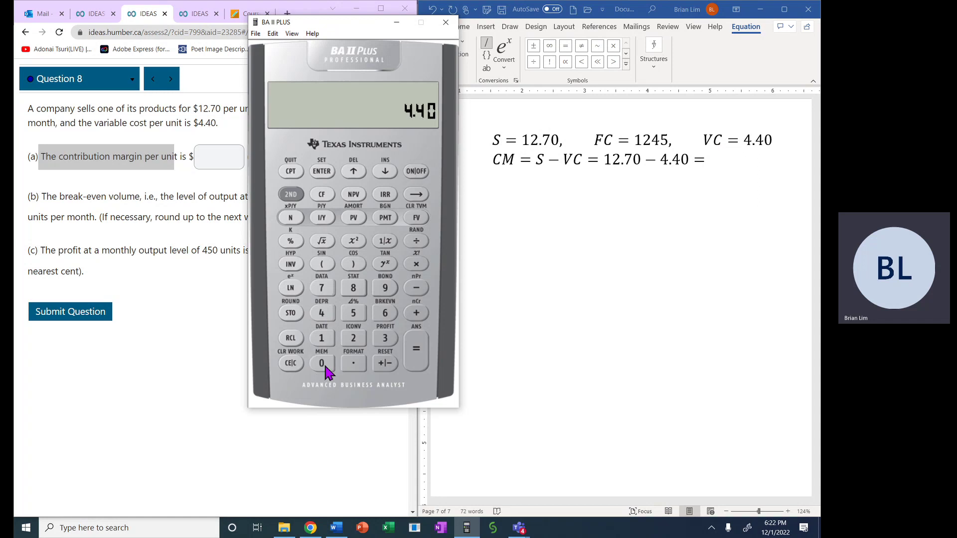
{"action": "left_click", "coordinate": [416, 348]}
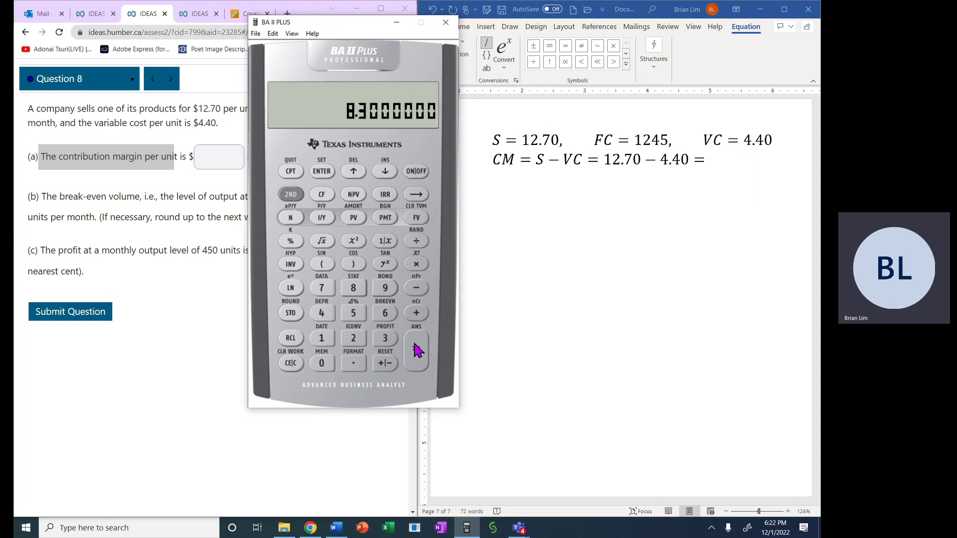
{"action": "left_click", "coordinate": [711, 162]}
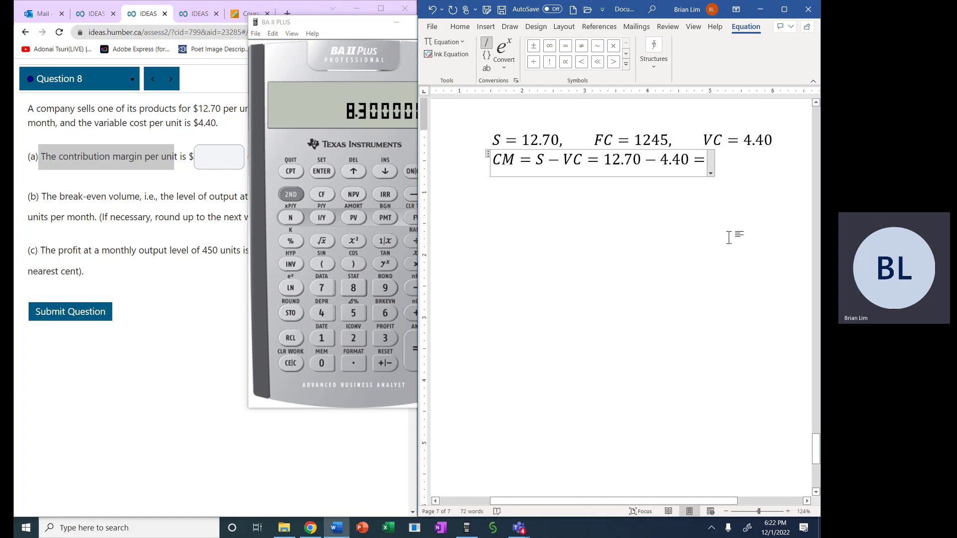
- Finish the CM equation with 8.30 and add a new line CM = 8.30
{"action": "type", "text": "8.30"}
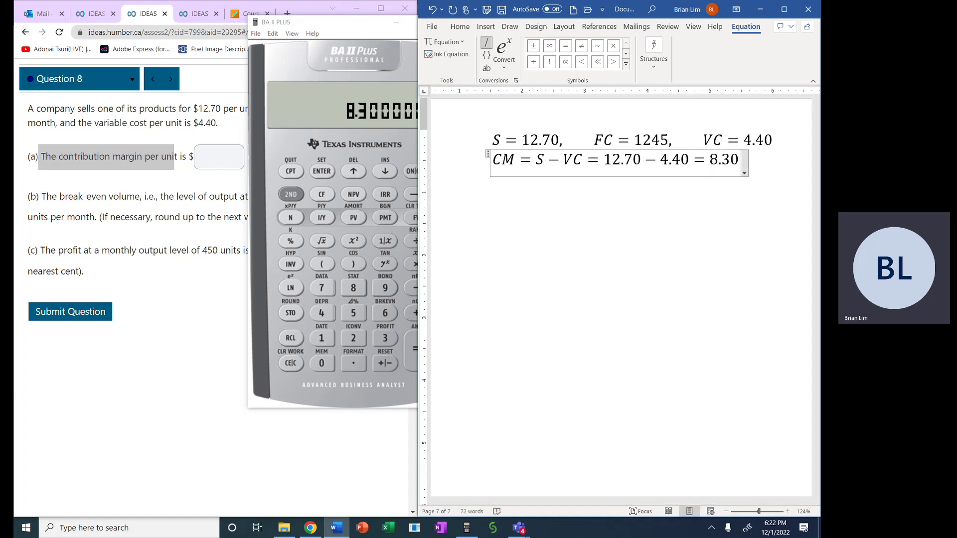
{"action": "key", "text": "Return"}
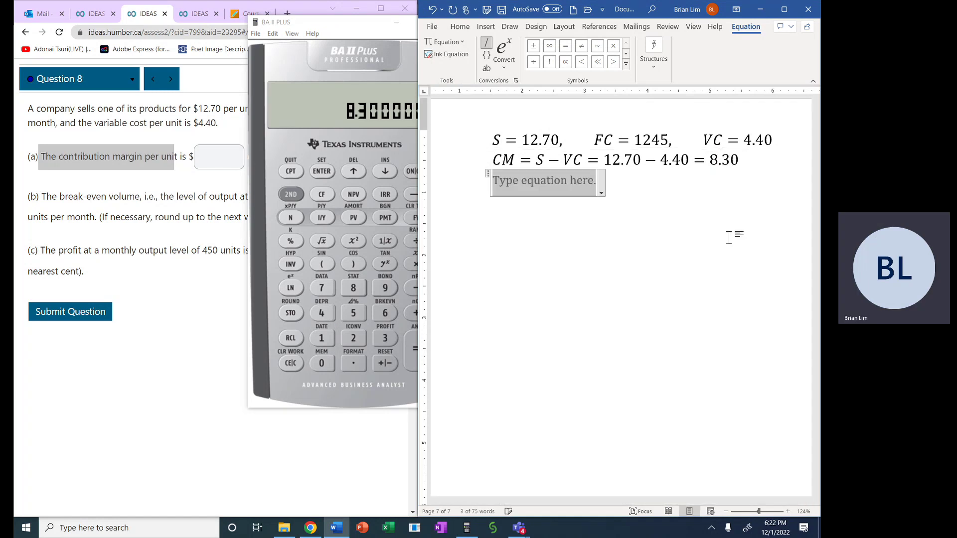
{"action": "type", "text": "CM"}
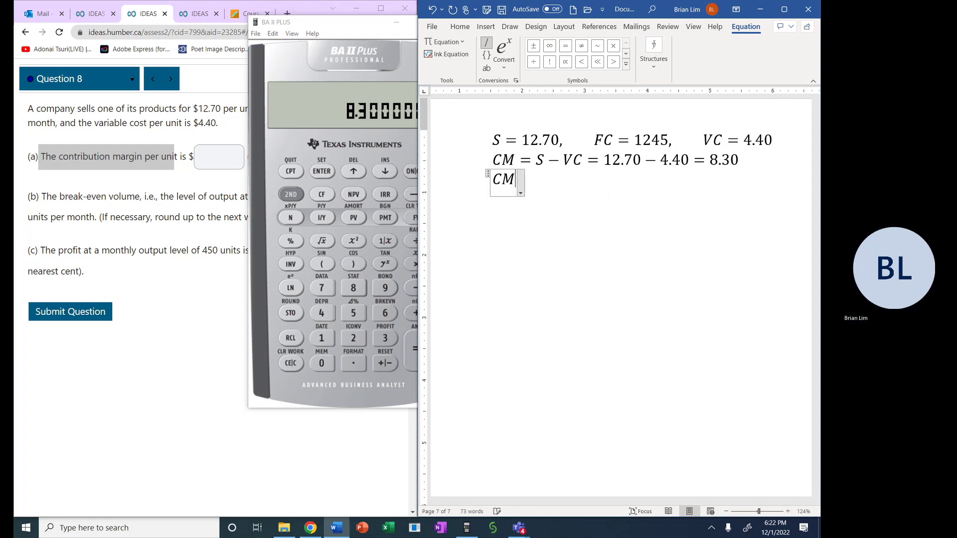
{"action": "type", "text": " = 8.30"}
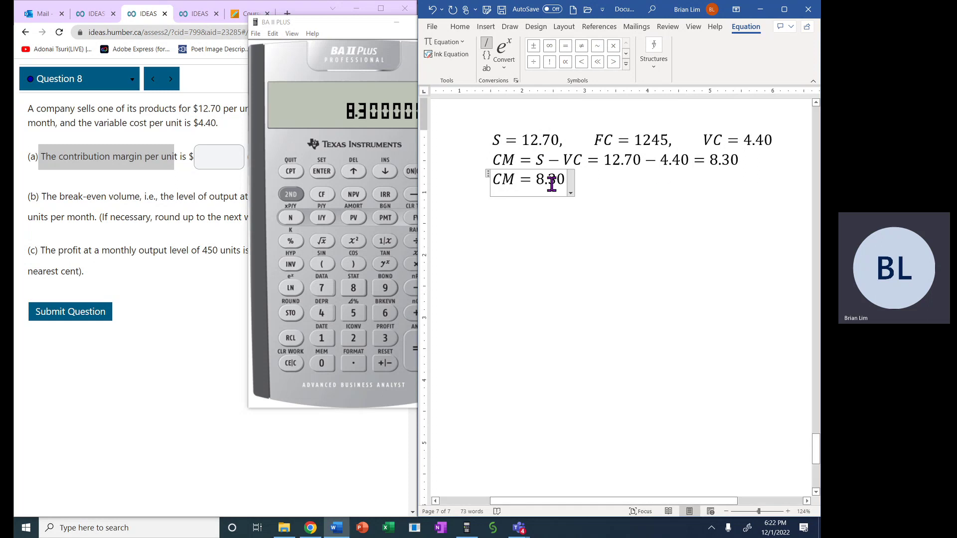
- Highlight the 8.30 value in bright green
{"action": "left_click_drag", "start_coordinate": [535, 179], "coordinate": [566, 179]}
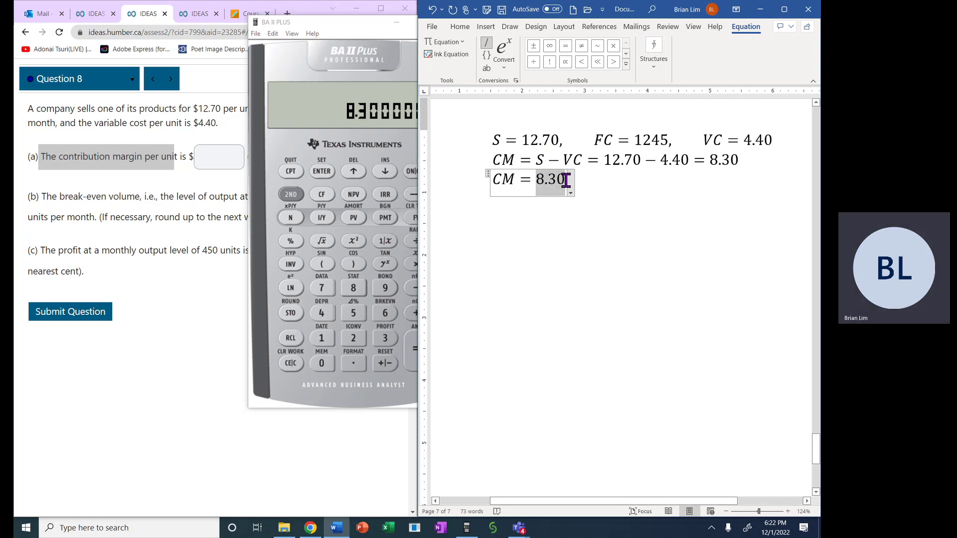
{"action": "left_click", "coordinate": [459, 27]}
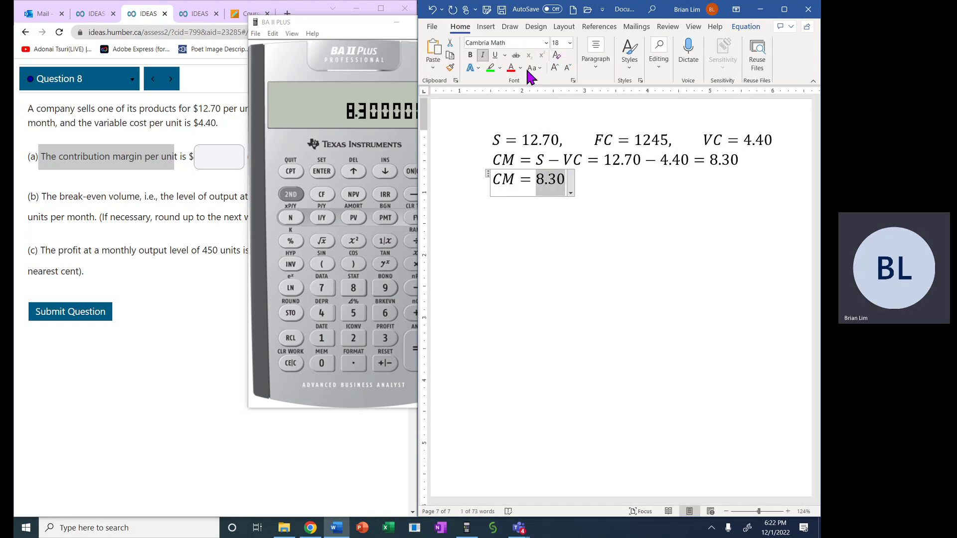
{"action": "left_click", "coordinate": [500, 67]}
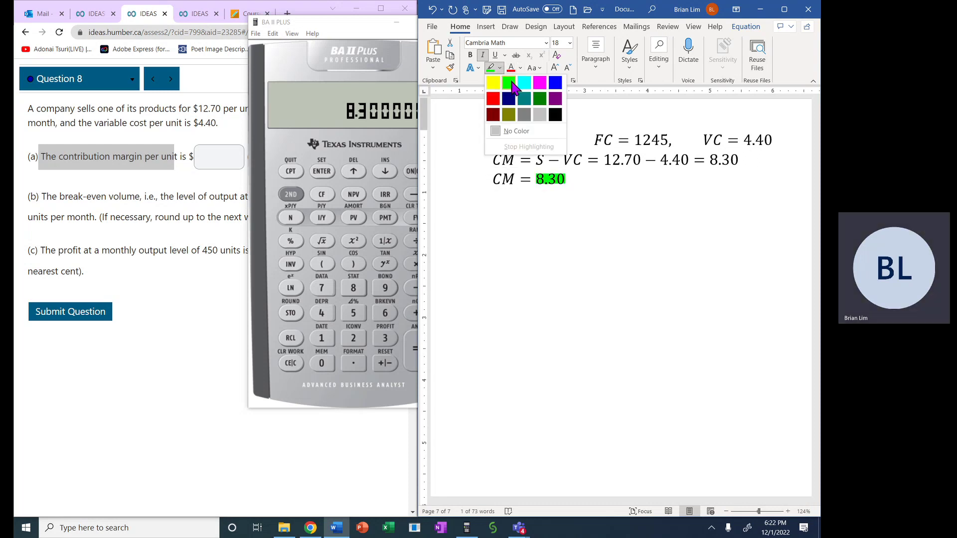
{"action": "left_click", "coordinate": [508, 82]}
{"action": "left_click", "coordinate": [182, 349]}
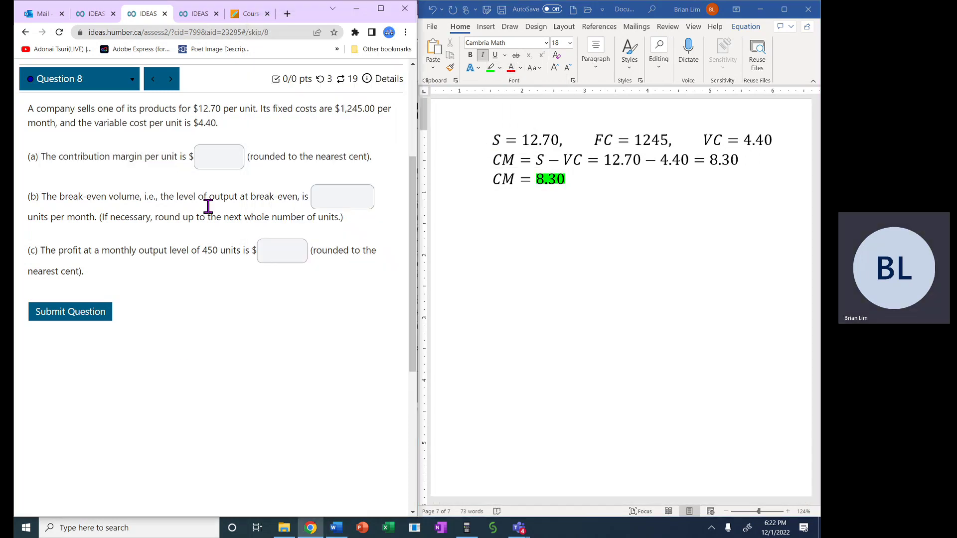
- Enter 8.30 as the contribution margin in quiz answer field (a)
{"action": "left_click", "coordinate": [223, 159]}
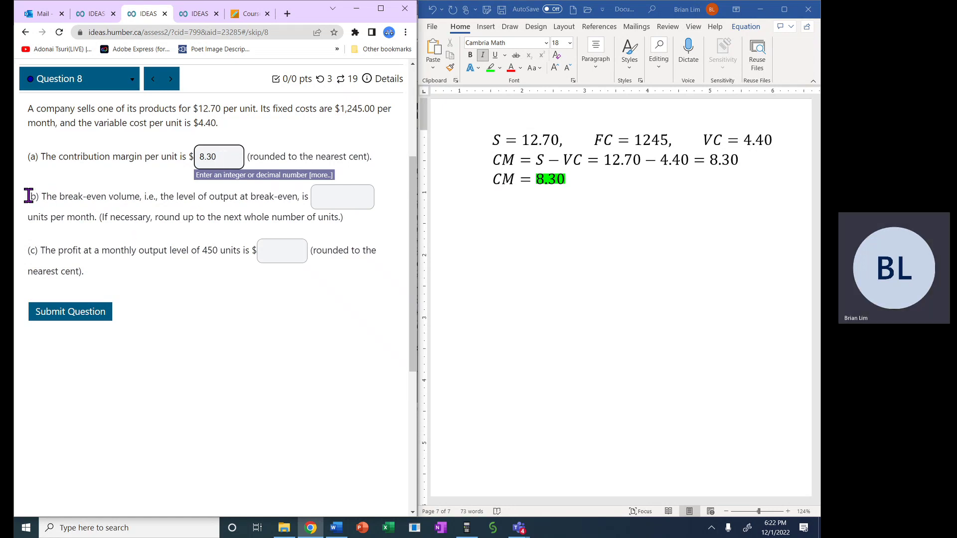
{"action": "left_click_drag", "start_coordinate": [29, 196], "coordinate": [135, 197]}
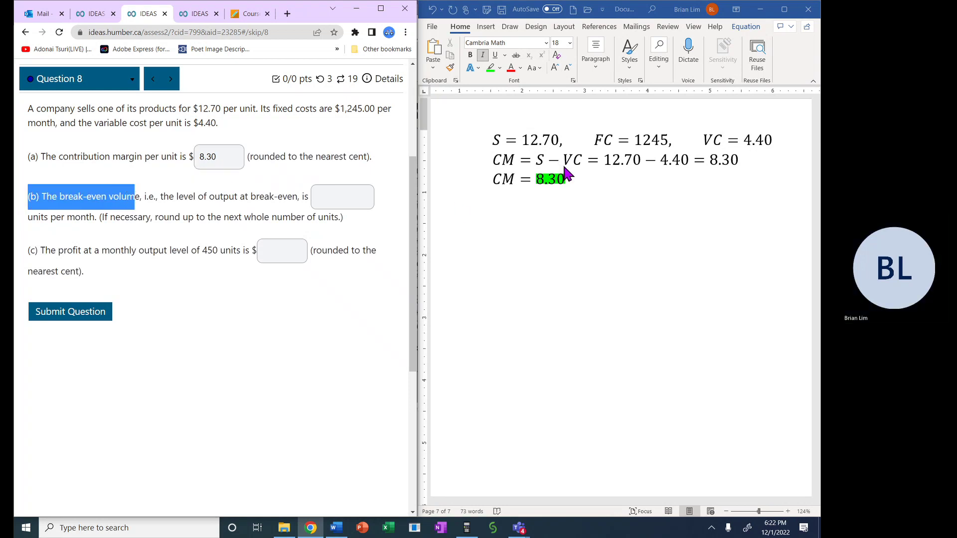
{"action": "left_click", "coordinate": [569, 181]}
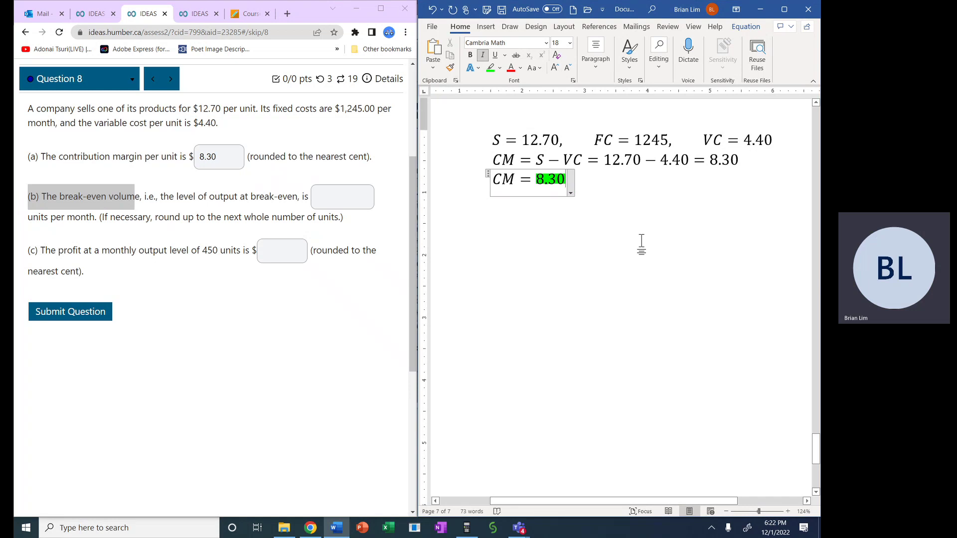
- Add a new equation line: break-even volume = FC/CM = 1245/8.30 =
{"action": "key", "text": "Return"}
{"action": "type", "text": "B"}
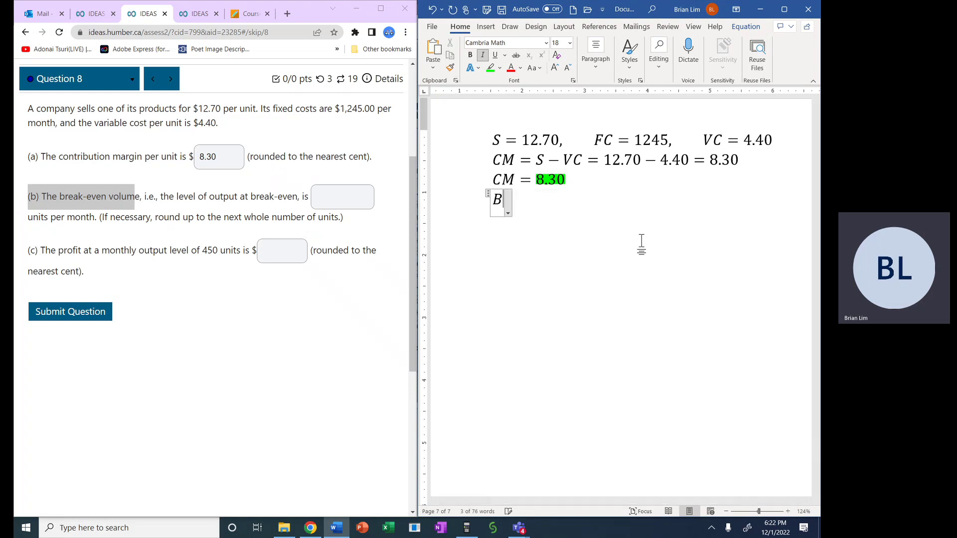
{"action": "key", "text": "BackSpace"}
{"action": "type", "text": "break"}
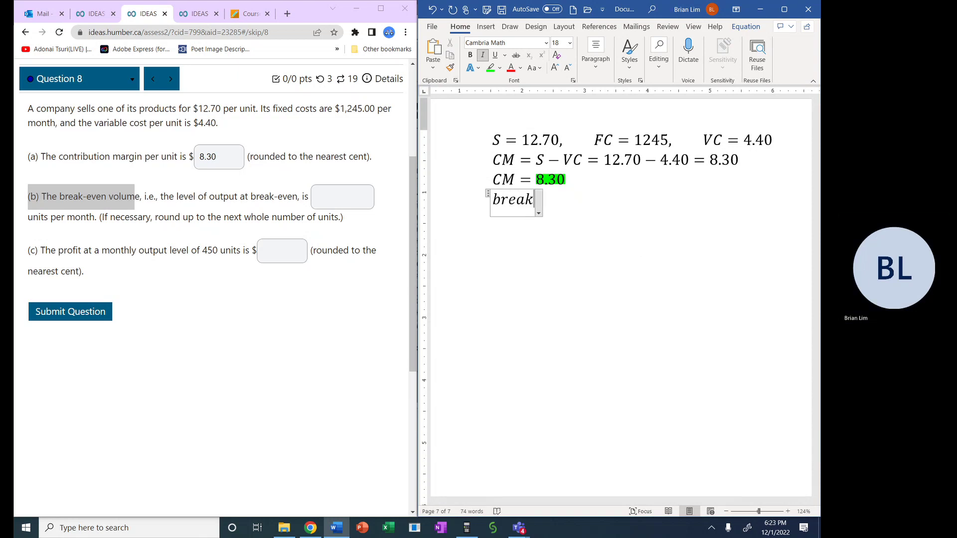
{"action": "type", "text": "-even vo"}
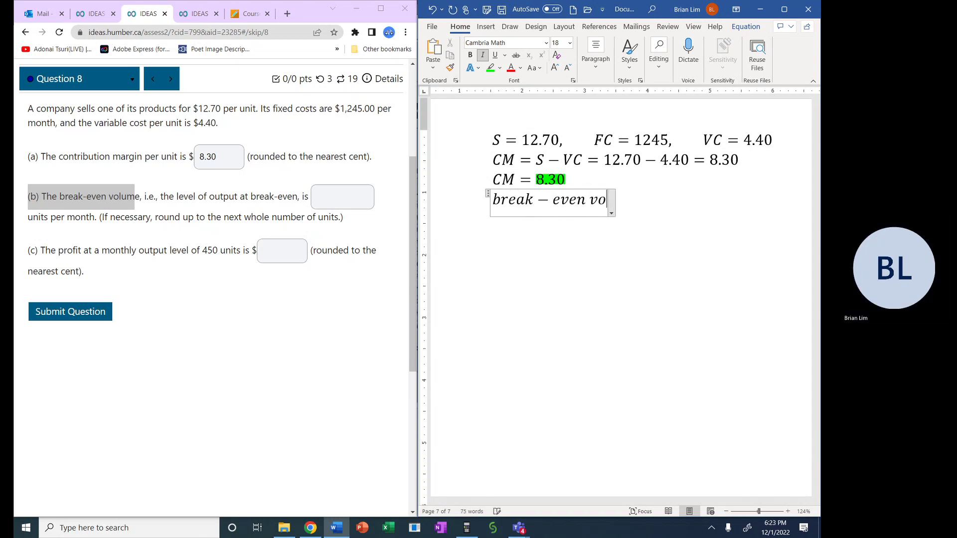
{"action": "type", "text": "u"}
{"action": "key", "text": "BackSpace"}
{"action": "type", "text": "lume = "}
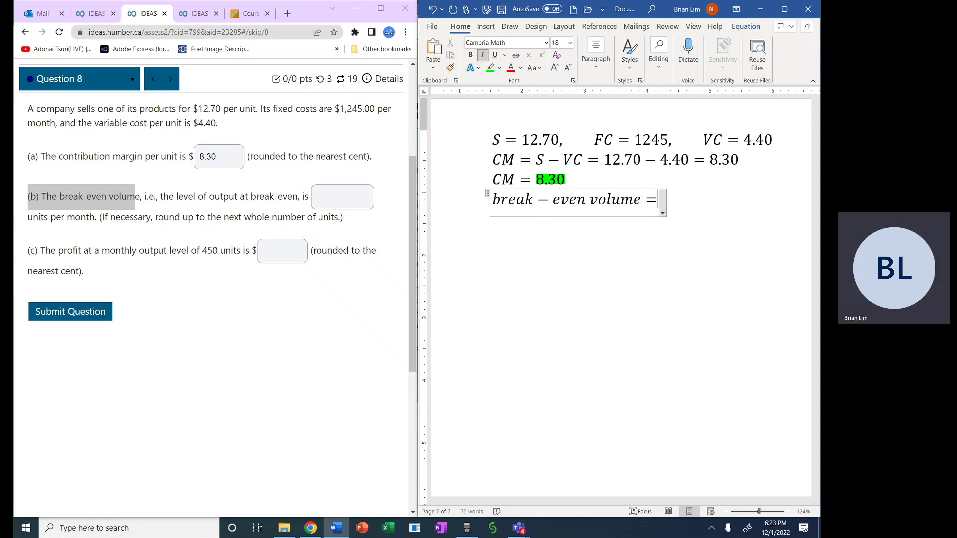
{"action": "type", "text": "FC"}
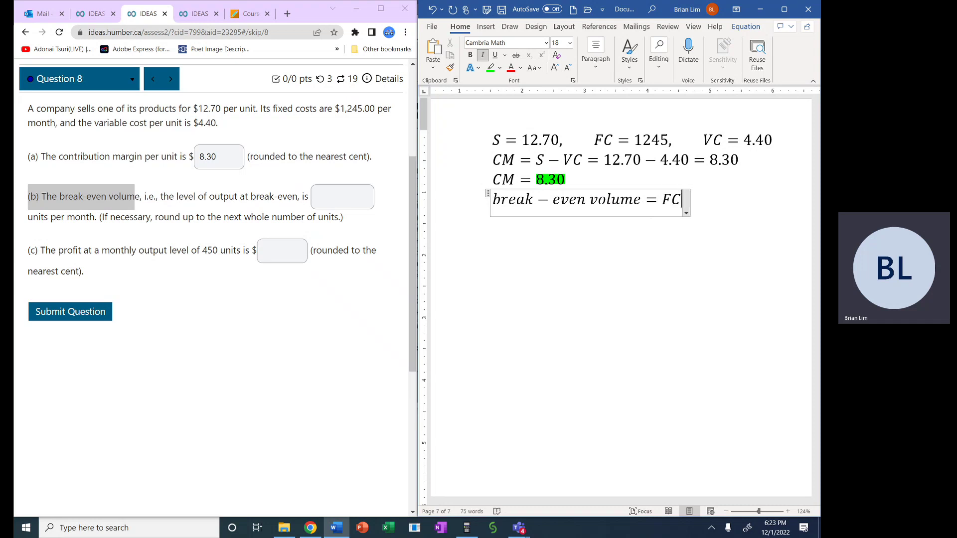
{"action": "type", "text": "/"}
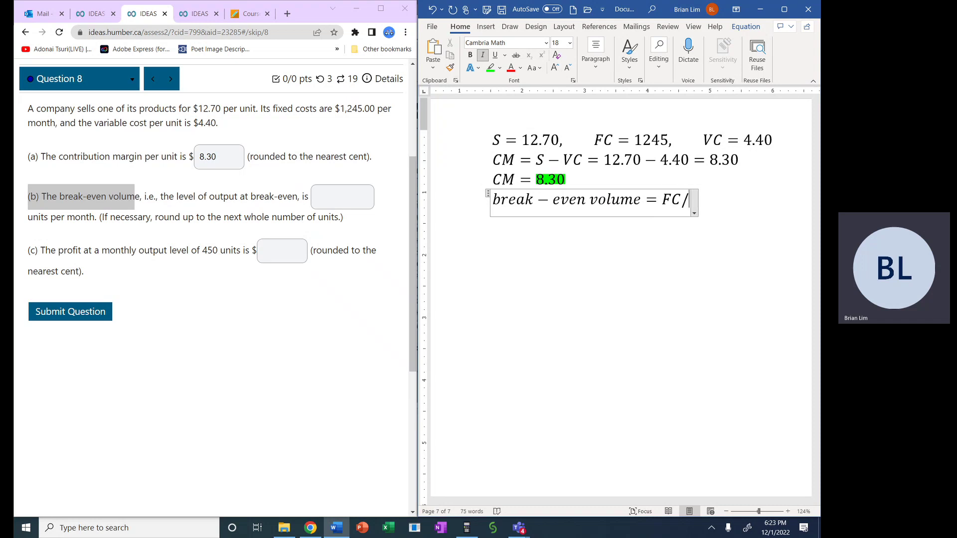
{"action": "type", "text": "CM "}
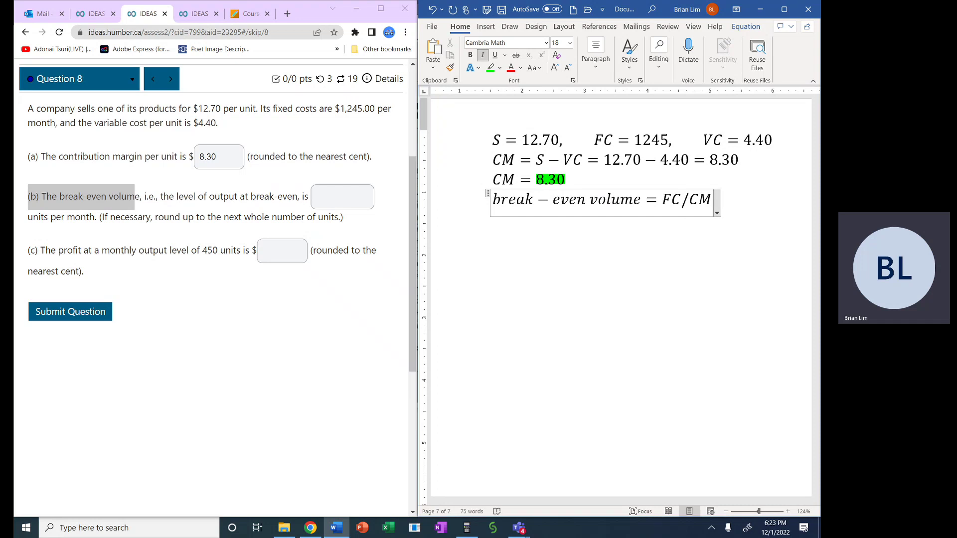
{"action": "type", "text": "= "}
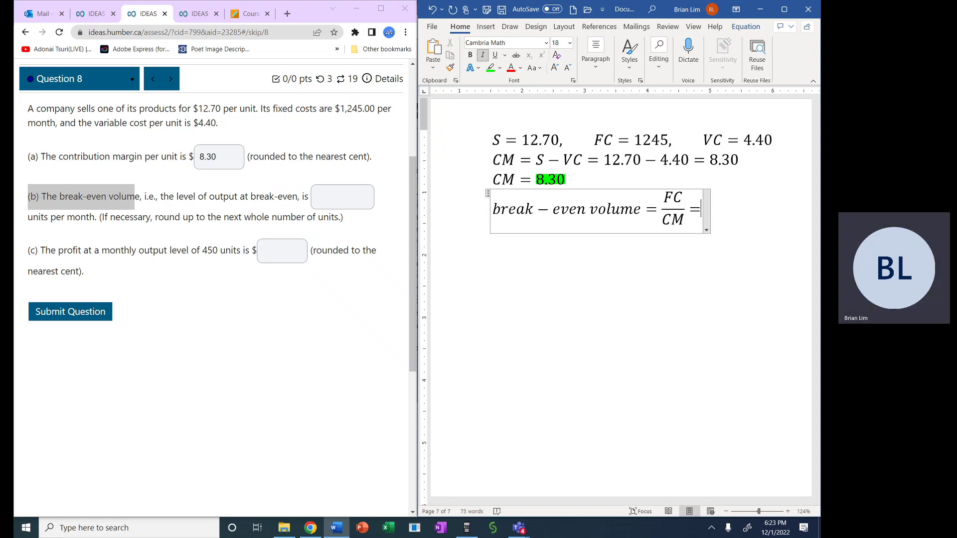
{"action": "type", "text": "124"}
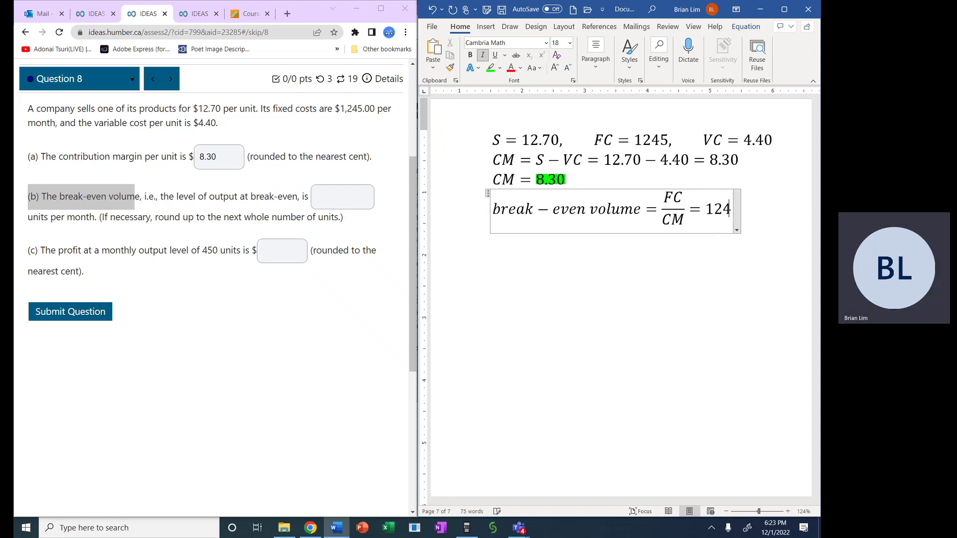
{"action": "type", "text": "5/"}
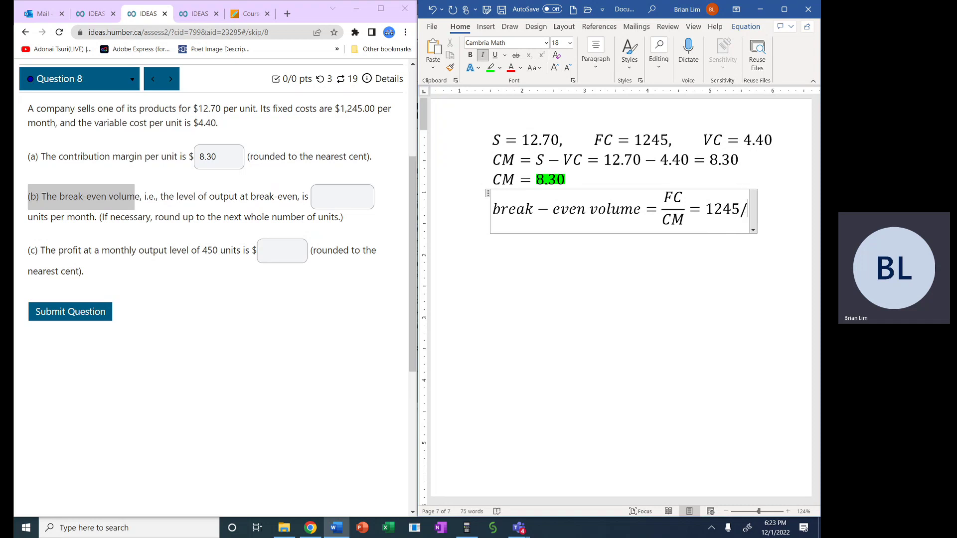
{"action": "type", "text": "8.30 "}
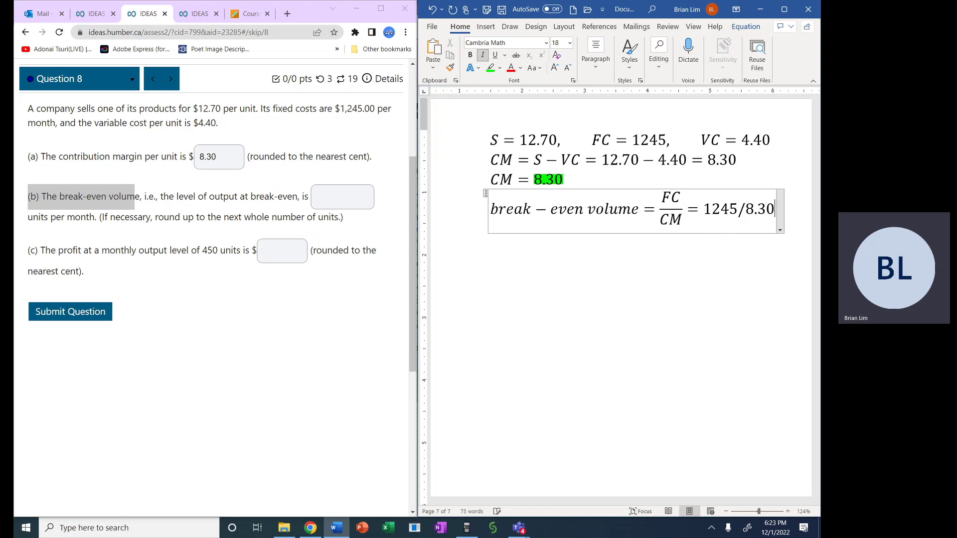
{"action": "type", "text": "="}
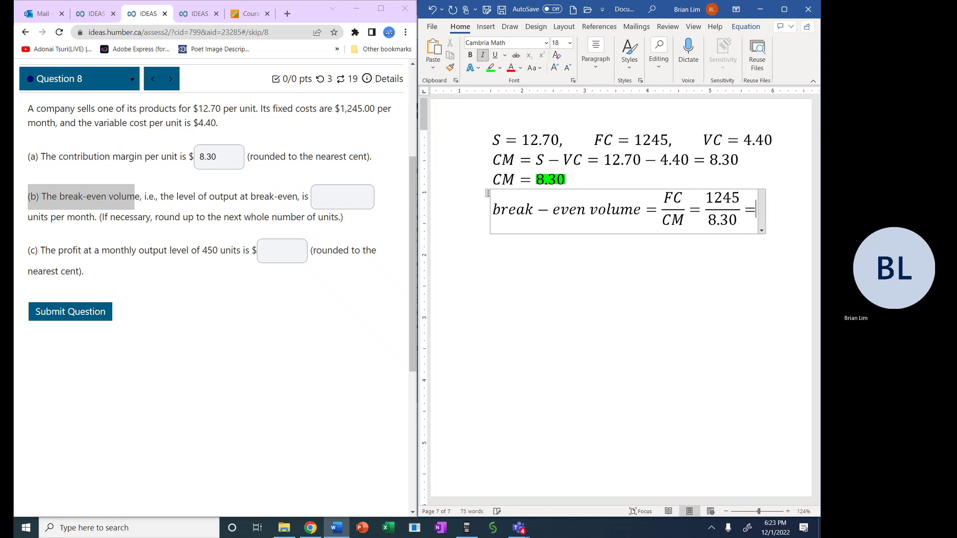
{"action": "left_click", "coordinate": [466, 527]}
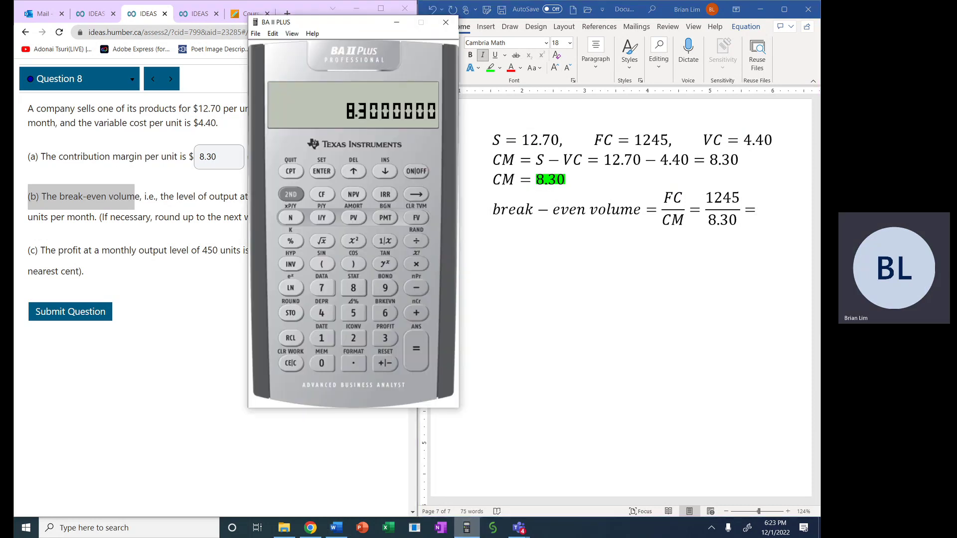
- Compute 1245 ÷ 8.30 = 150 on the BA II Plus and append 150units to the break-even equation
{"action": "left_click", "coordinate": [323, 338]}
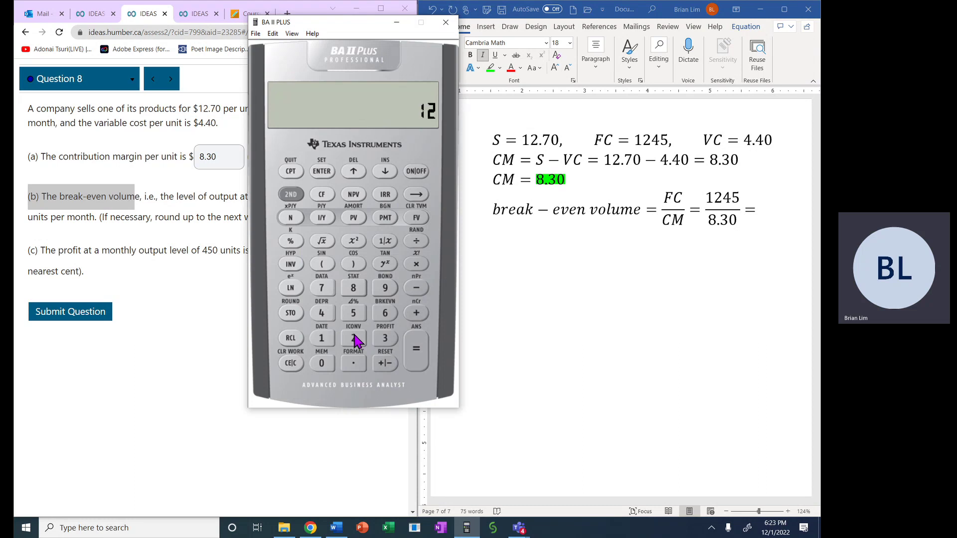
{"action": "left_click", "coordinate": [321, 313]}
{"action": "left_click", "coordinate": [354, 315]}
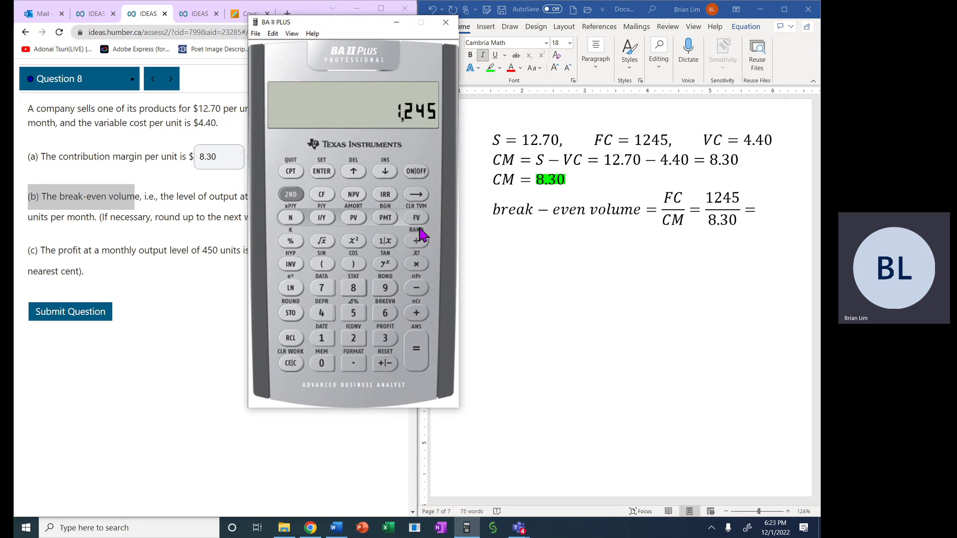
{"action": "left_click", "coordinate": [418, 242]}
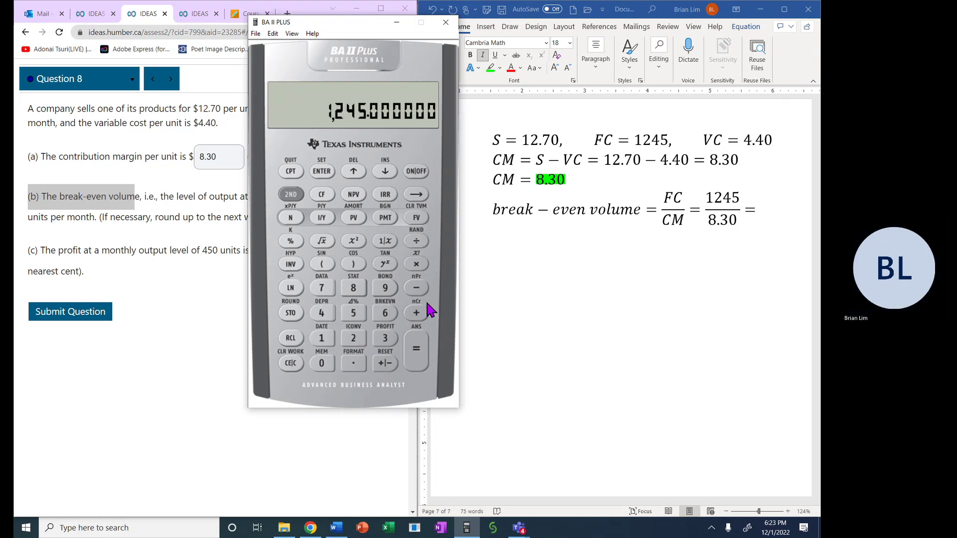
{"action": "left_click", "coordinate": [354, 289]}
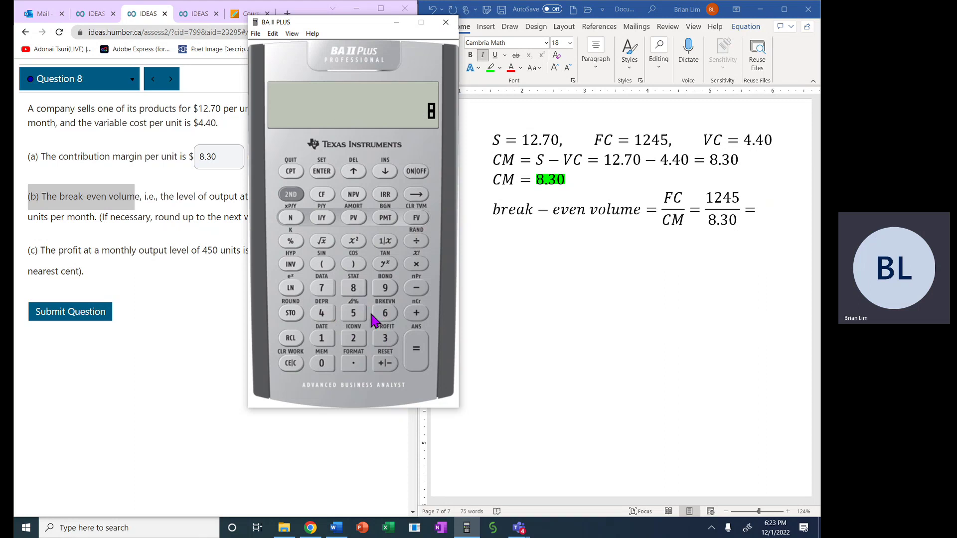
{"action": "left_click", "coordinate": [384, 338]}
{"action": "left_click", "coordinate": [321, 364]}
{"action": "left_click", "coordinate": [413, 364]}
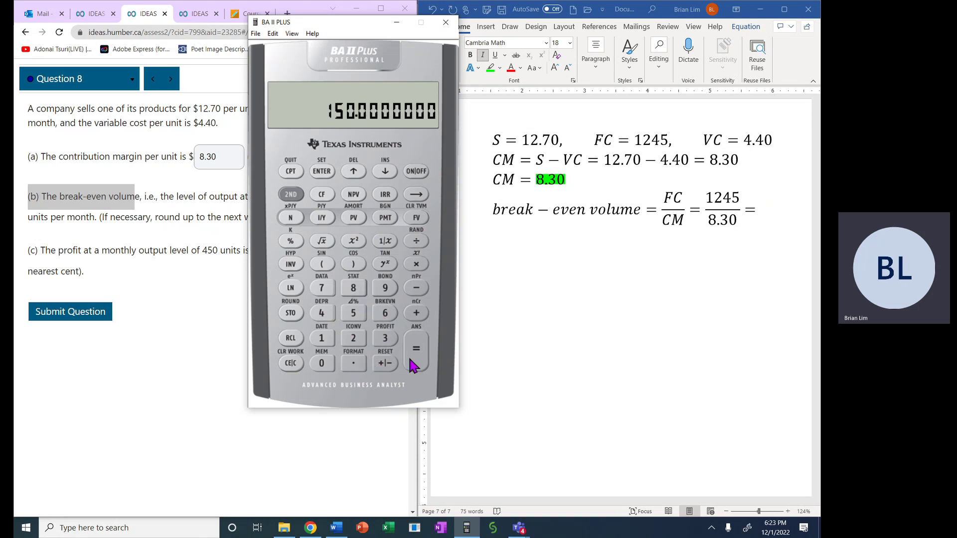
{"action": "left_click", "coordinate": [752, 220]}
{"action": "type", "text": "150"}
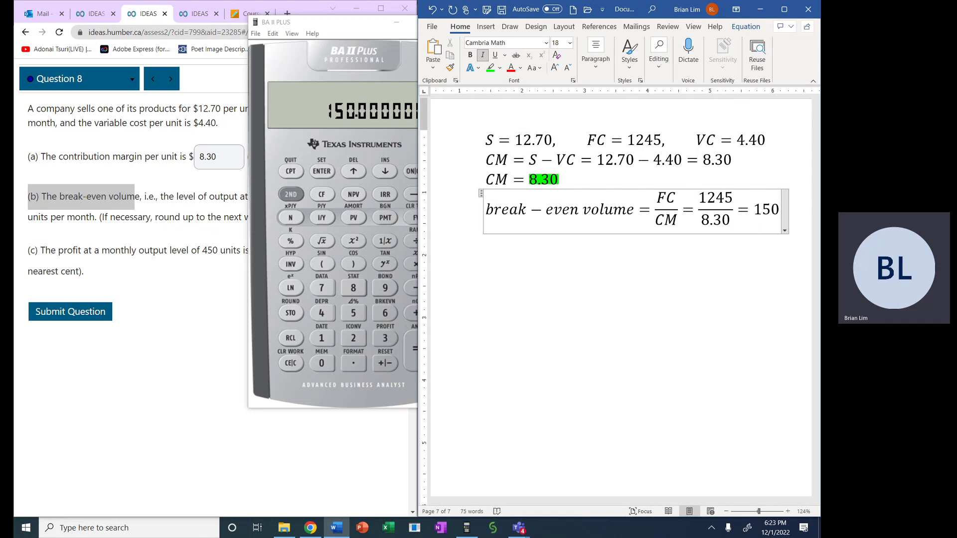
{"action": "type", "text": "u"}
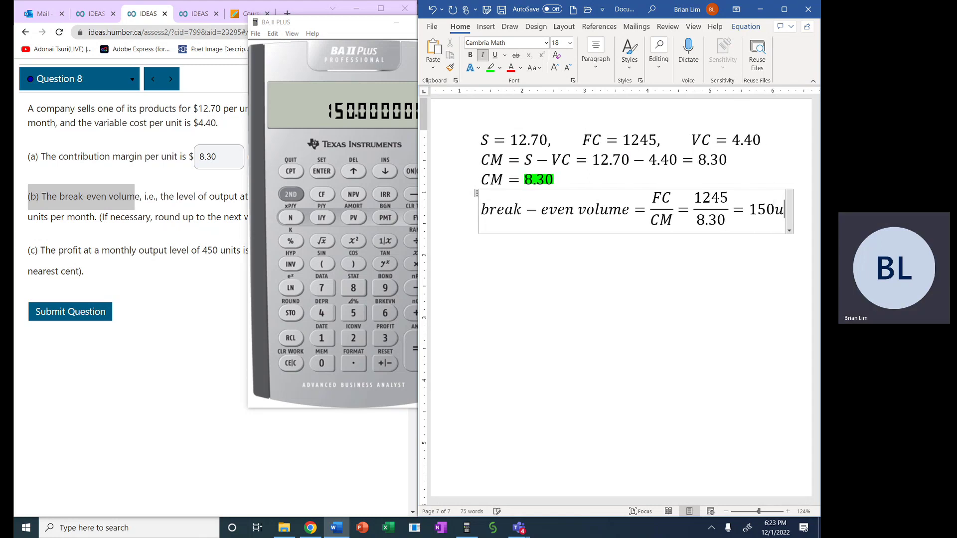
{"action": "type", "text": "nits"}
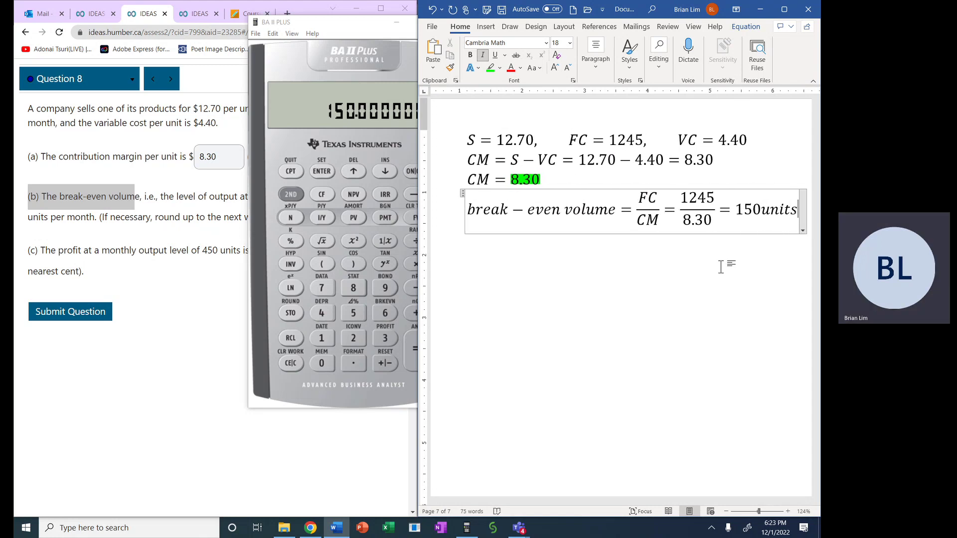
- Enter 150 as the break-even volume in quiz answer field (b)
{"action": "left_click", "coordinate": [166, 334]}
{"action": "left_click", "coordinate": [345, 195]}
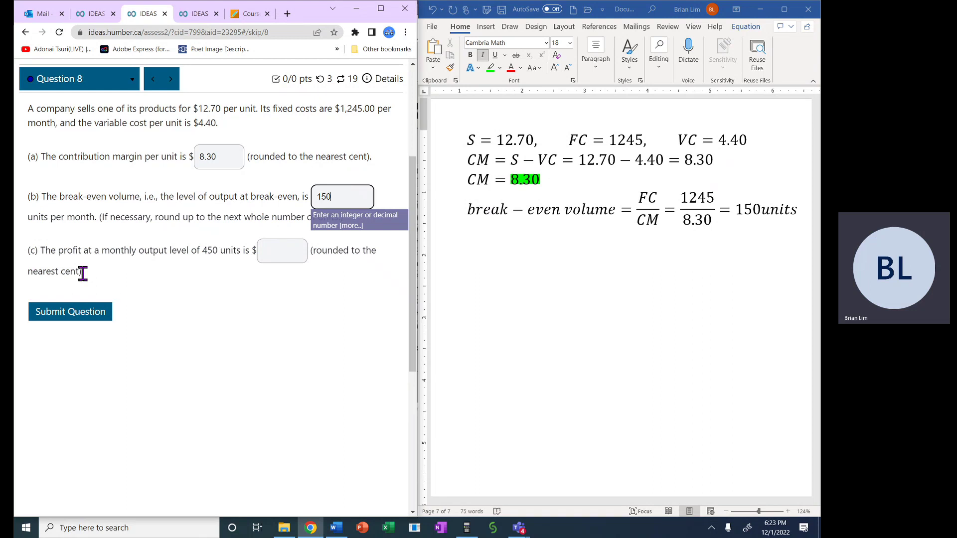
- Highlight the part (c) profit question and bring the BA II Plus back in front
{"action": "left_click_drag", "start_coordinate": [39, 250], "coordinate": [241, 245]}
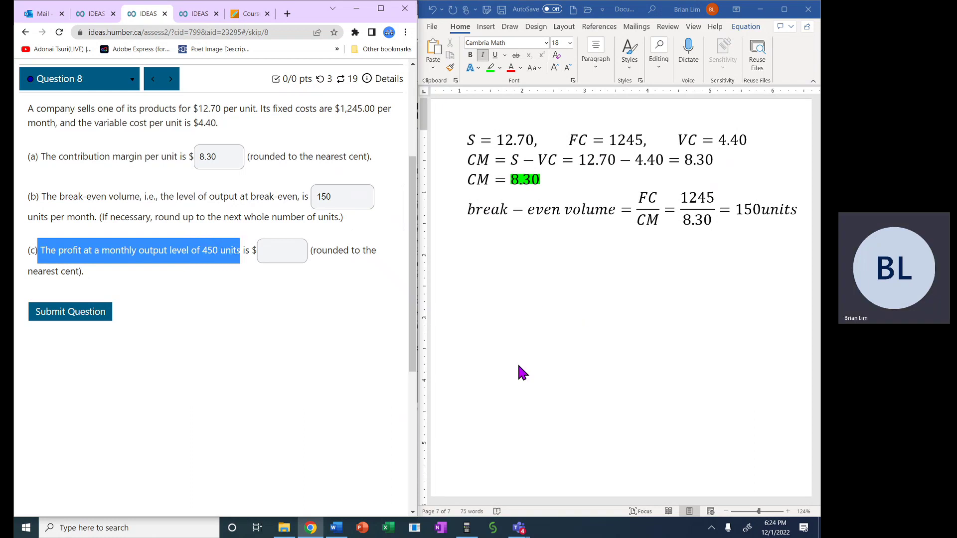
{"action": "left_click", "coordinate": [467, 530]}
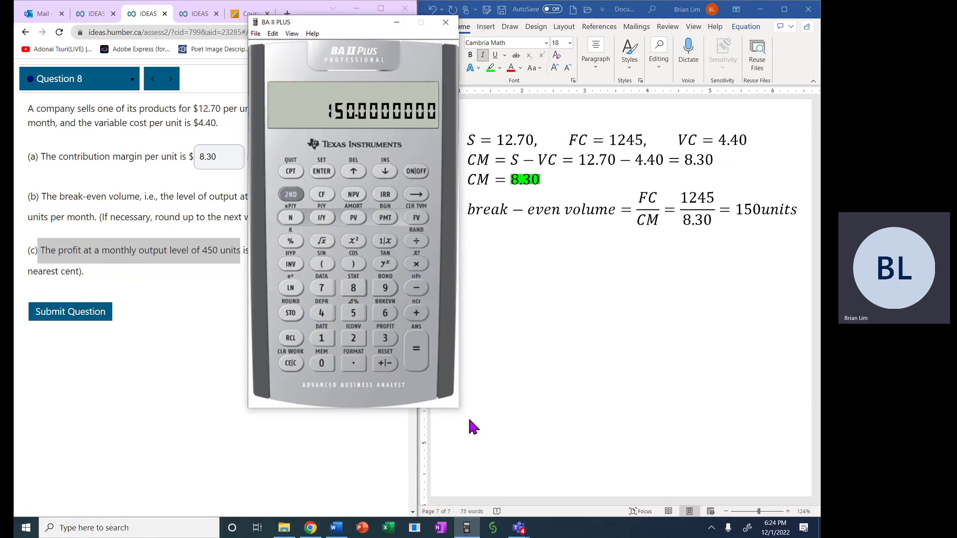
- Clear the calculator, open the BRKEVN worksheet and store FC = 1245
{"action": "left_click", "coordinate": [290, 365]}
{"action": "left_click", "coordinate": [383, 314]}
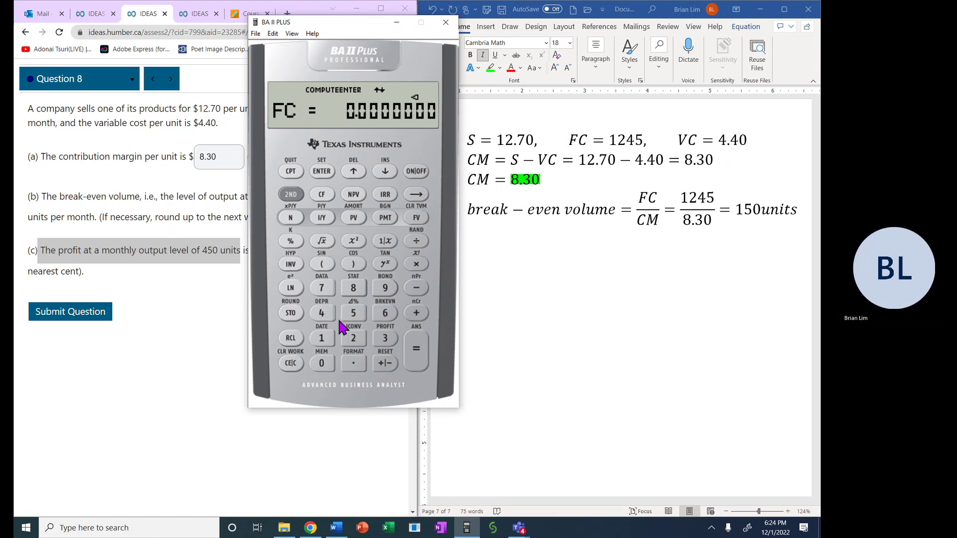
{"action": "left_click", "coordinate": [329, 345]}
{"action": "left_click", "coordinate": [353, 339]}
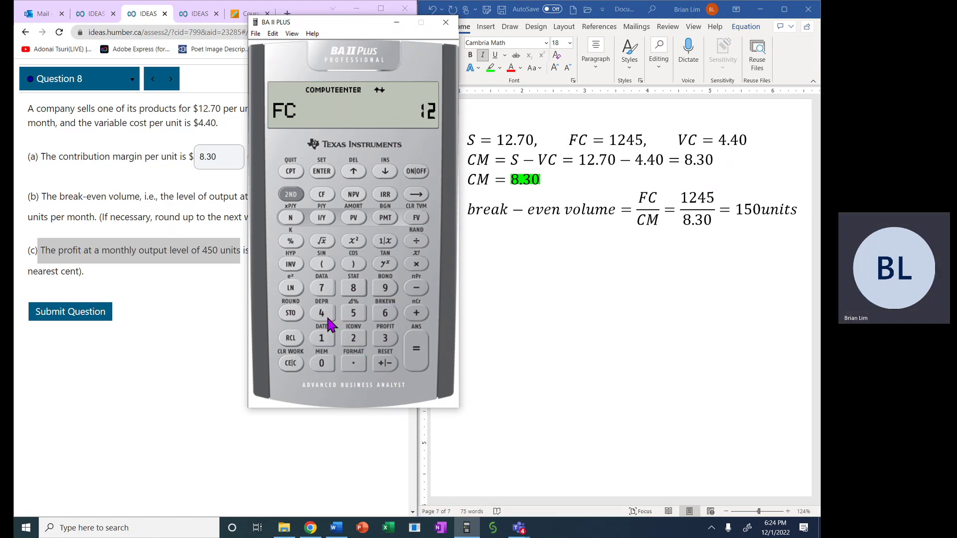
{"action": "left_click", "coordinate": [322, 314]}
{"action": "left_click", "coordinate": [352, 314]}
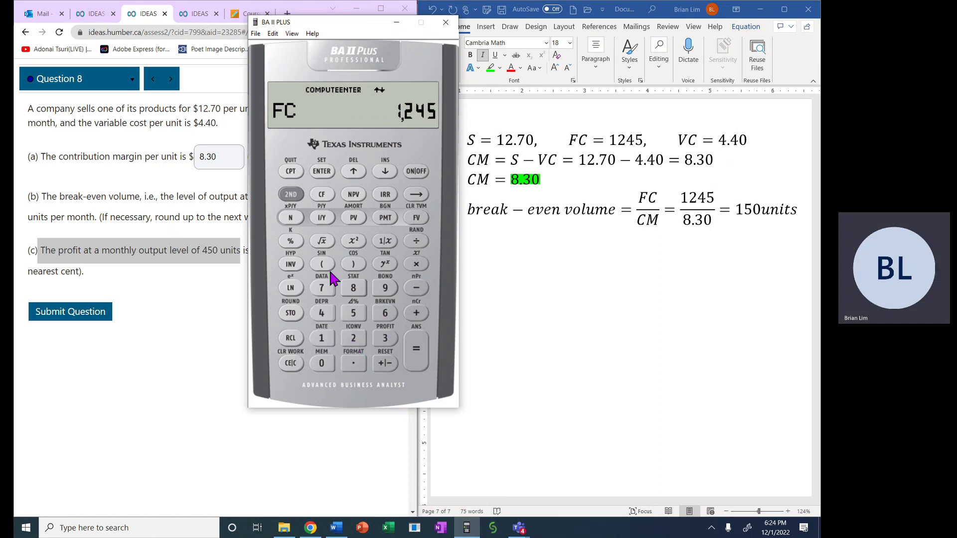
{"action": "left_click", "coordinate": [323, 172]}
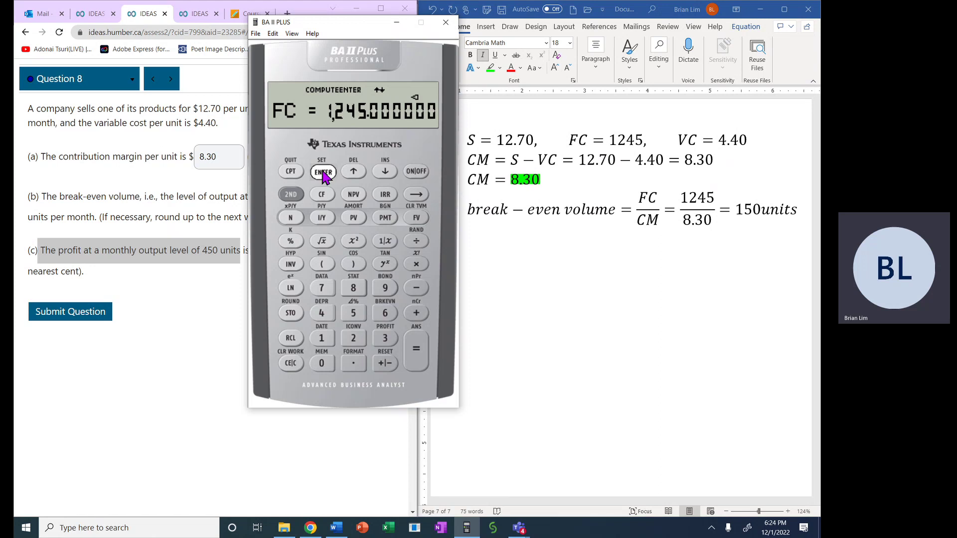
{"action": "left_click", "coordinate": [387, 173]}
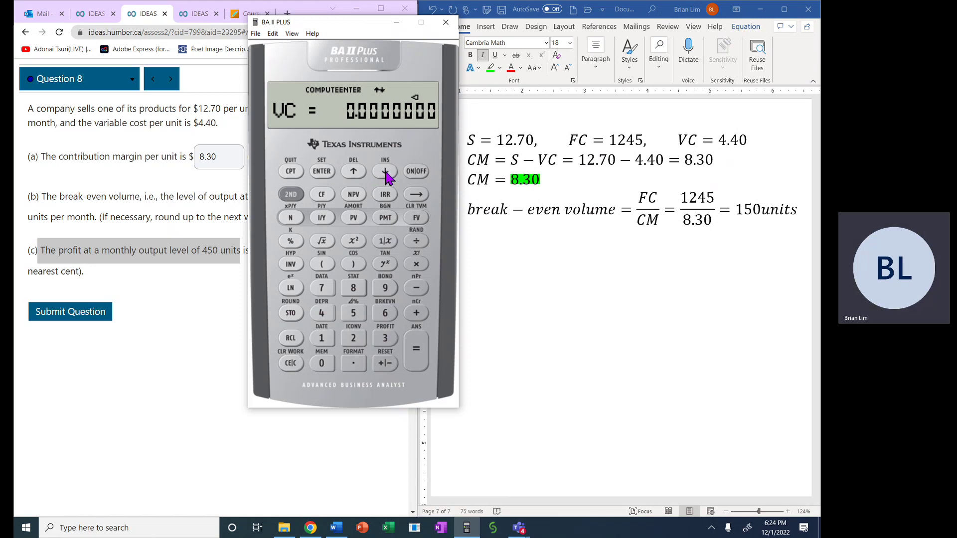
- Store the variable cost VC = 4.40 in the break-even worksheet
{"action": "left_click", "coordinate": [323, 318]}
{"action": "left_click", "coordinate": [353, 363]}
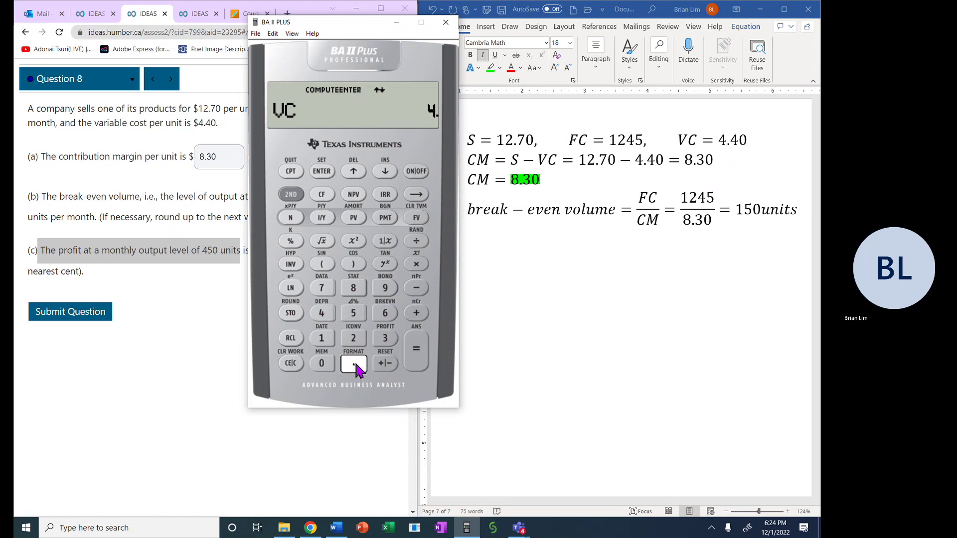
{"action": "left_click", "coordinate": [322, 314]}
{"action": "left_click", "coordinate": [323, 361]}
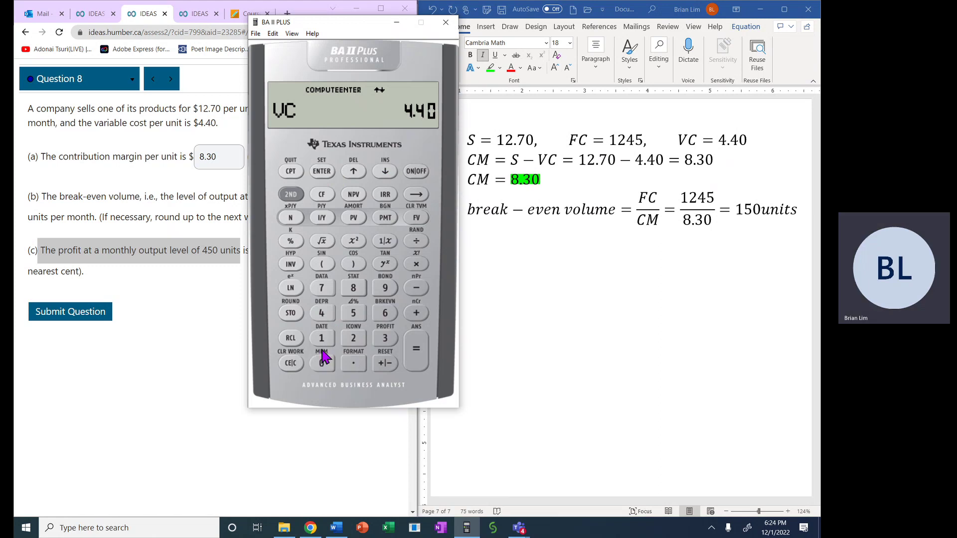
{"action": "left_click", "coordinate": [321, 172]}
{"action": "left_click", "coordinate": [386, 174]}
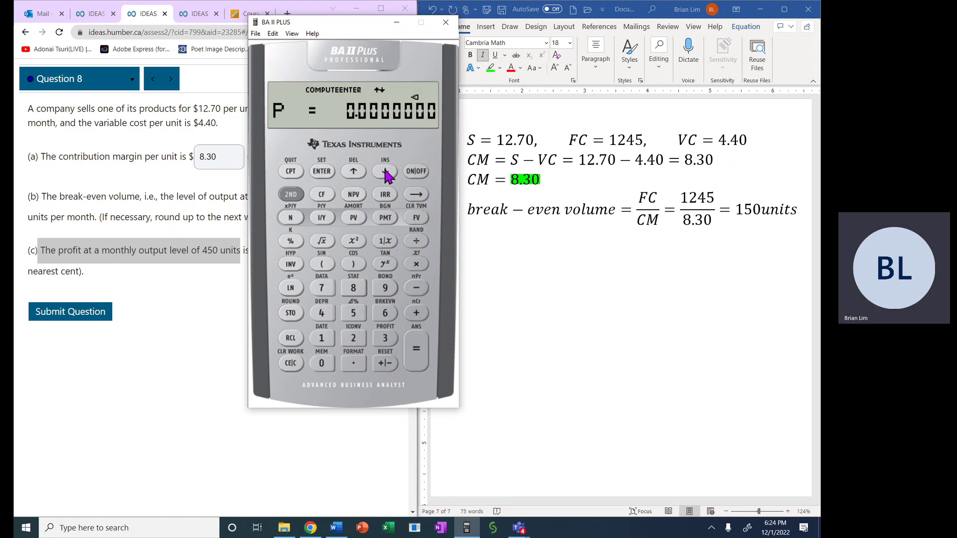
- Store the price P = 12.70 and move on to the quantity entry
{"action": "left_click", "coordinate": [325, 340]}
{"action": "left_click", "coordinate": [353, 340]}
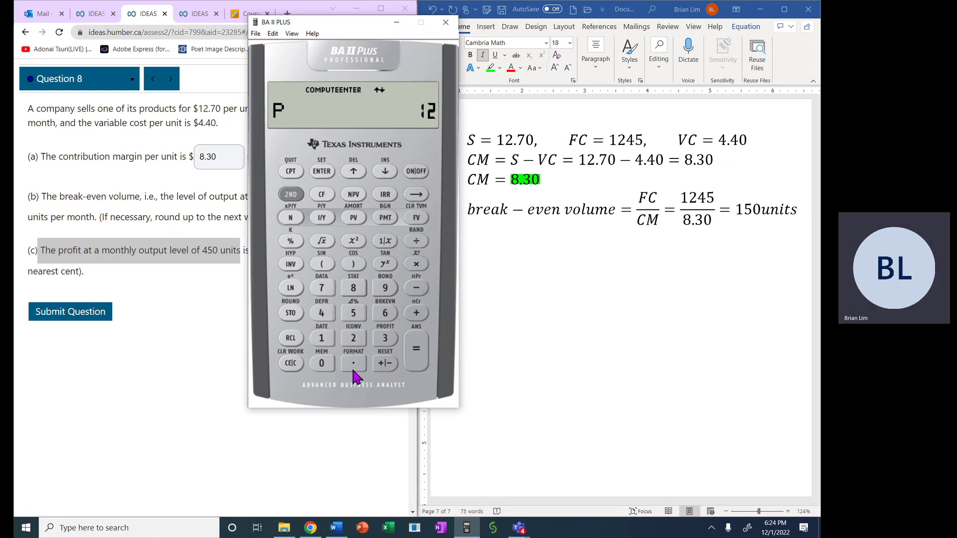
{"action": "left_click", "coordinate": [321, 288]}
{"action": "left_click", "coordinate": [322, 363]}
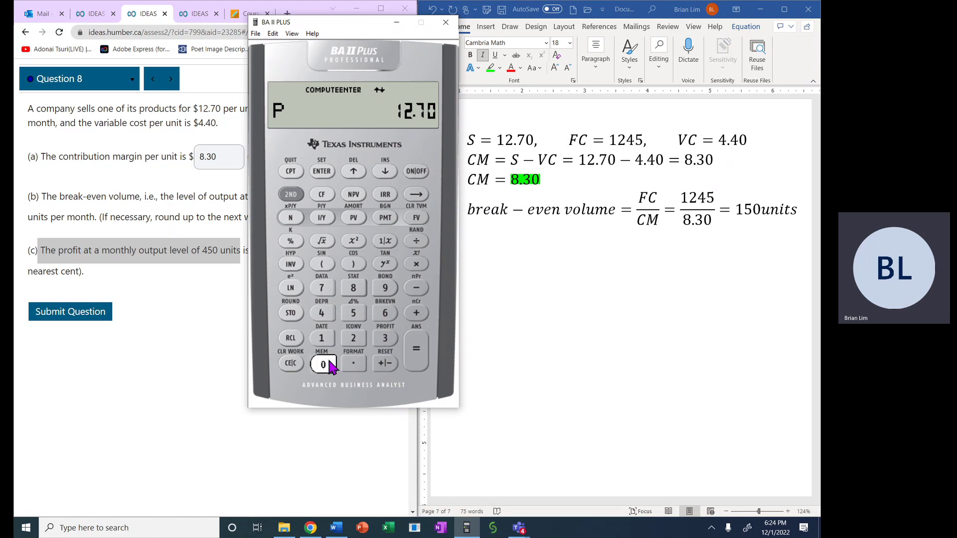
{"action": "left_click", "coordinate": [323, 171]}
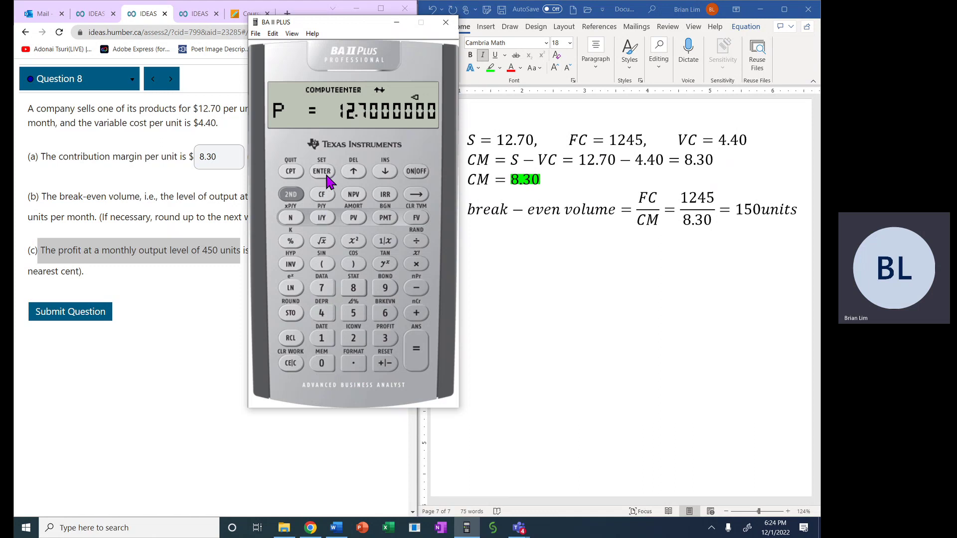
{"action": "left_click", "coordinate": [386, 174]}
{"action": "left_click", "coordinate": [386, 174]}
- Confirm the 450 units on the quiz and store Q = 450
{"action": "left_click", "coordinate": [218, 307]}
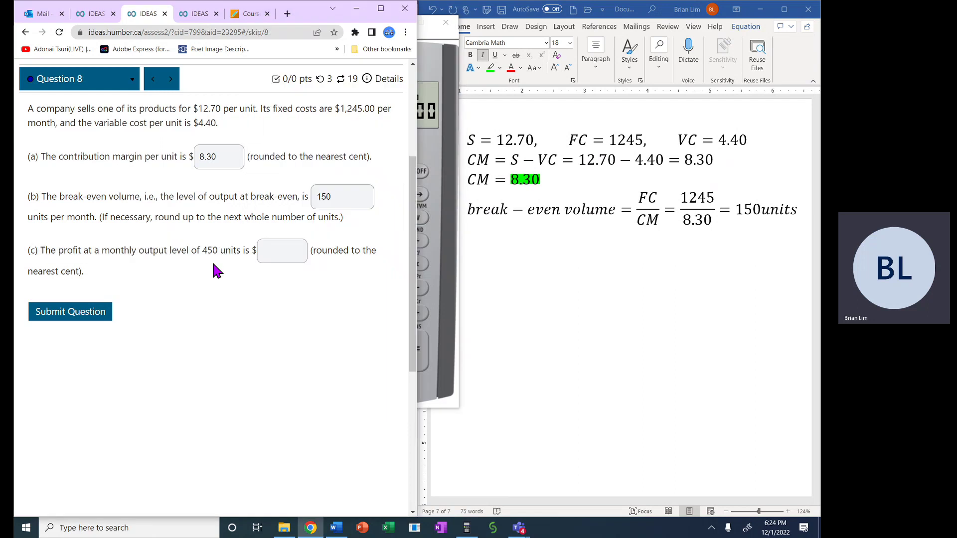
{"action": "left_click_drag", "start_coordinate": [202, 249], "coordinate": [243, 248]}
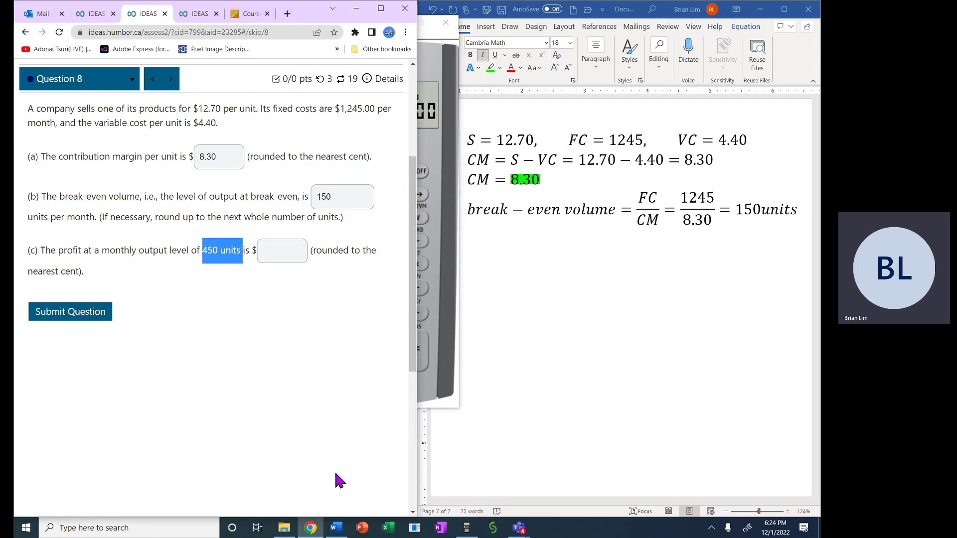
{"action": "left_click", "coordinate": [468, 529]}
{"action": "left_click", "coordinate": [326, 314]}
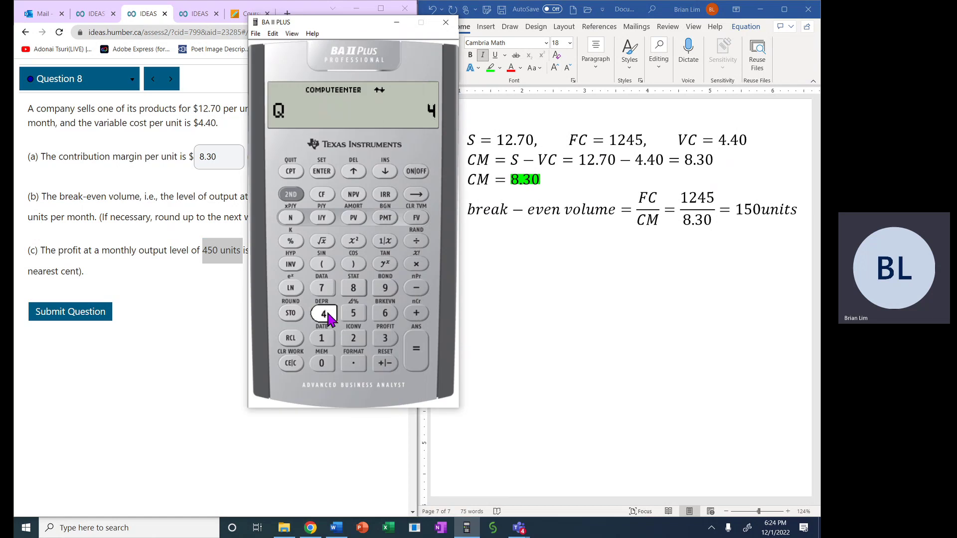
{"action": "left_click", "coordinate": [353, 314]}
{"action": "left_click", "coordinate": [323, 364]}
{"action": "left_click", "coordinate": [331, 174]}
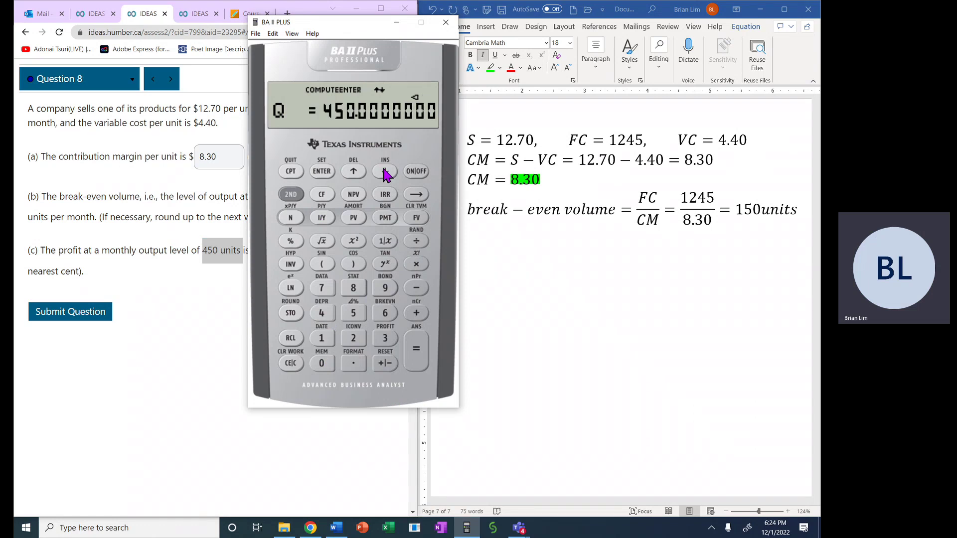
- Review the entries and compute the profit PFT = 2,490 at 450 units
{"action": "left_click", "coordinate": [385, 172]}
{"action": "left_click", "coordinate": [386, 173]}
{"action": "left_click", "coordinate": [386, 173]}
{"action": "left_click", "coordinate": [386, 173]}
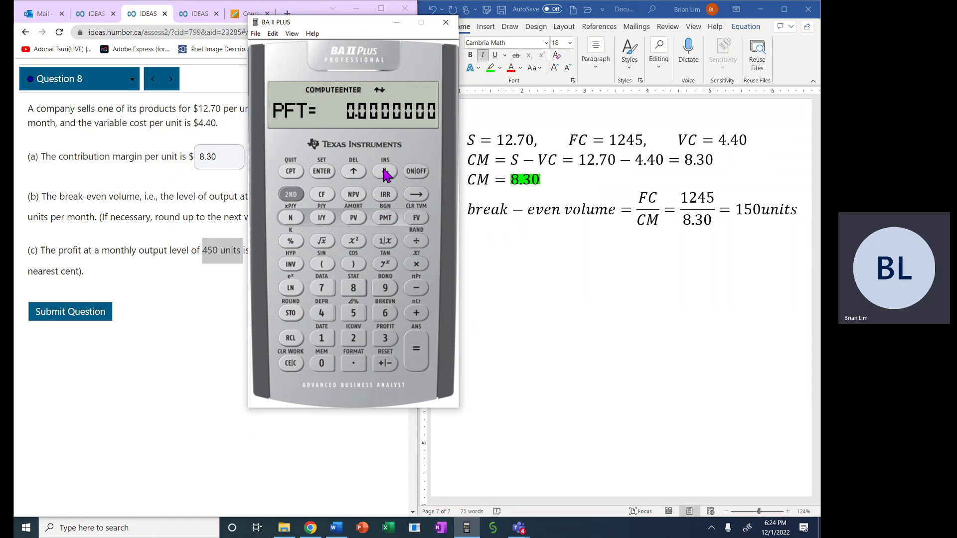
{"action": "left_click", "coordinate": [291, 172]}
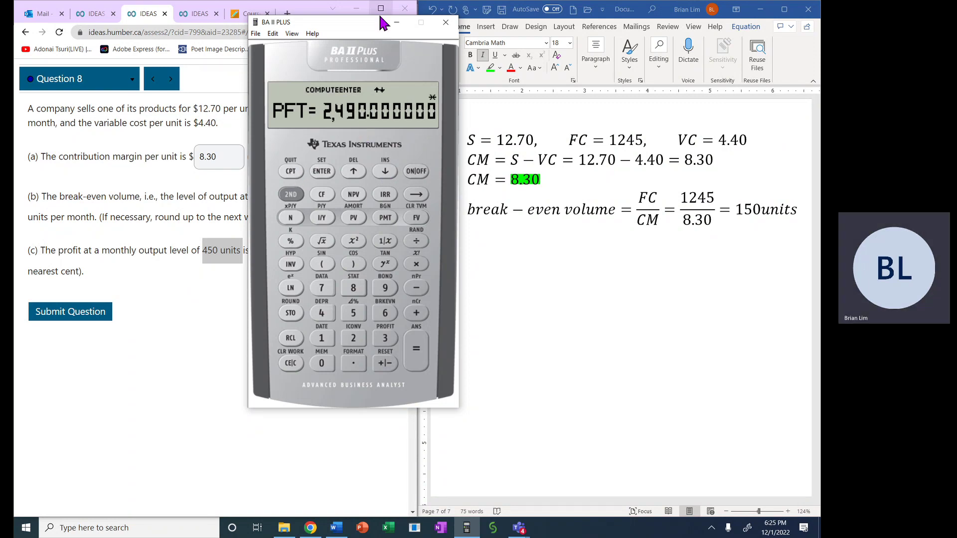
{"action": "left_click", "coordinate": [196, 287]}
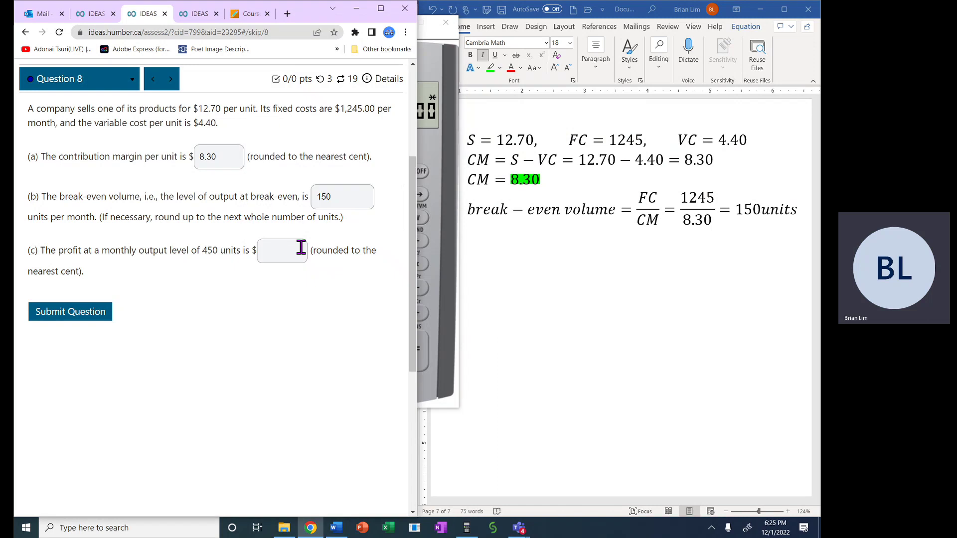
- Enter 2,490 as the part (c) answer and submit the question for marking
{"action": "left_click", "coordinate": [284, 247]}
{"action": "type", "text": "2"}
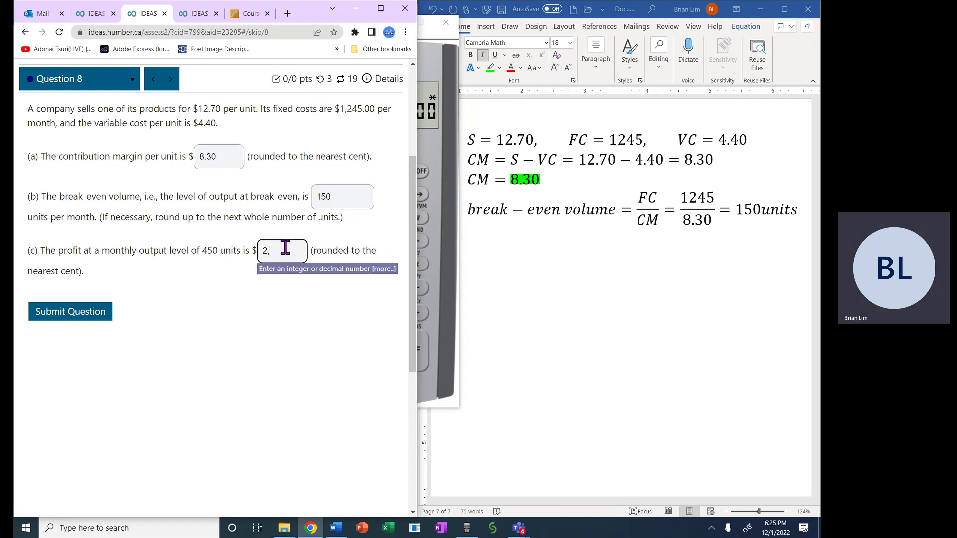
{"action": "type", "text": ",490"}
{"action": "left_click", "coordinate": [89, 310]}
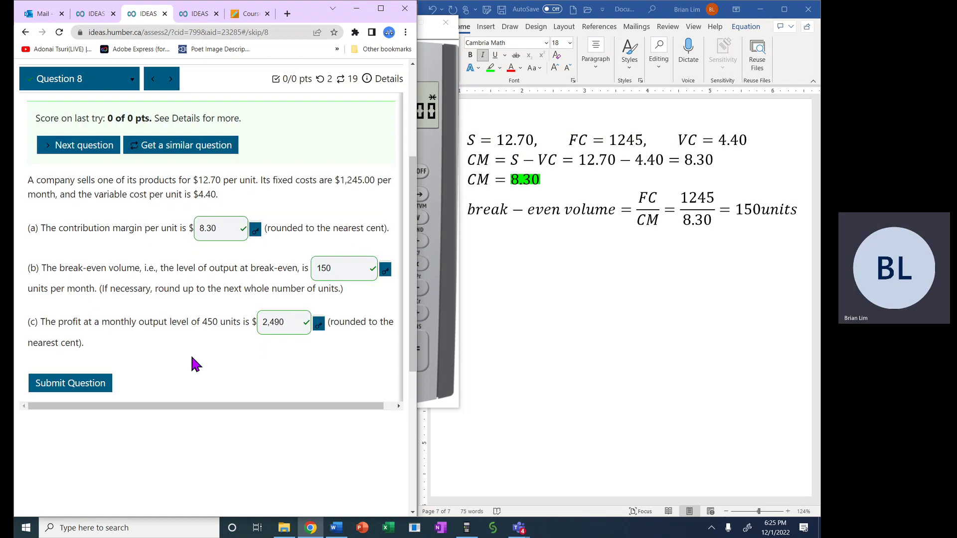
{"action": "left_click", "coordinate": [518, 527]}
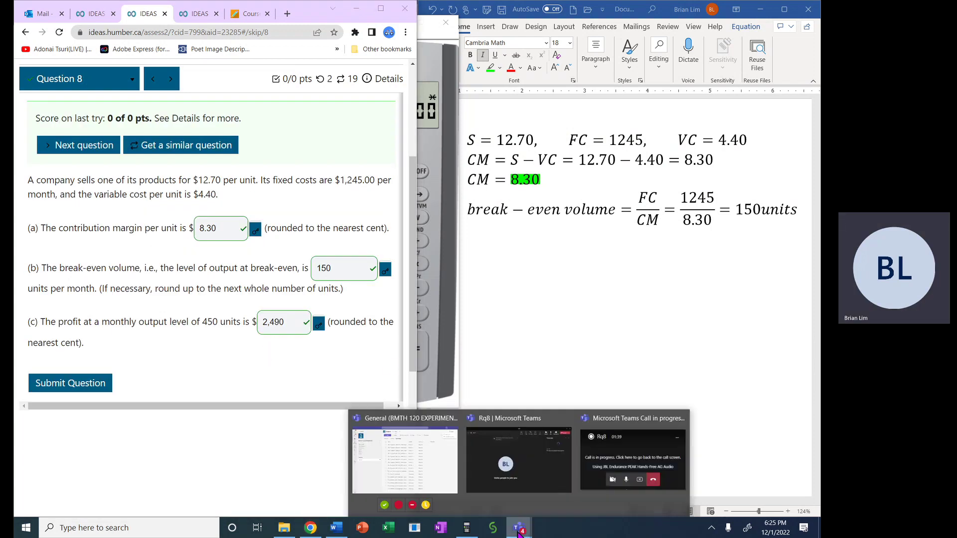